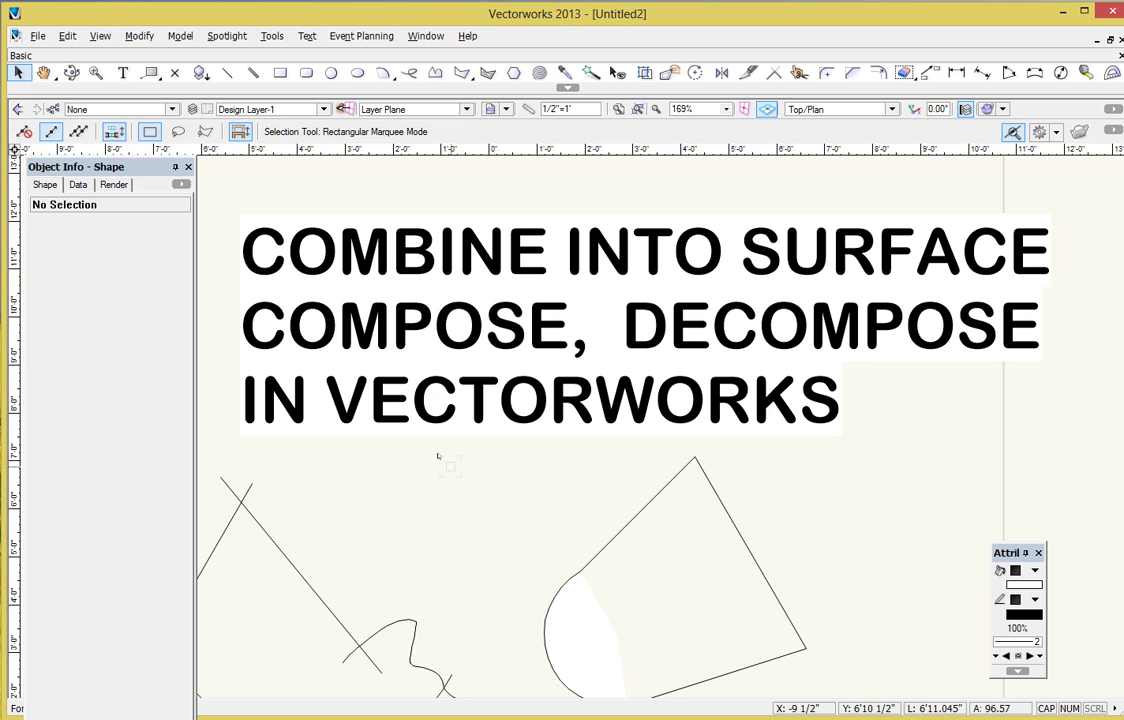
# Step: Check the freehand polyline among the loose lines and nudge the steep line crossing the two diagonals slightly aside
pyautogui.scroll(-3, 439, 455)
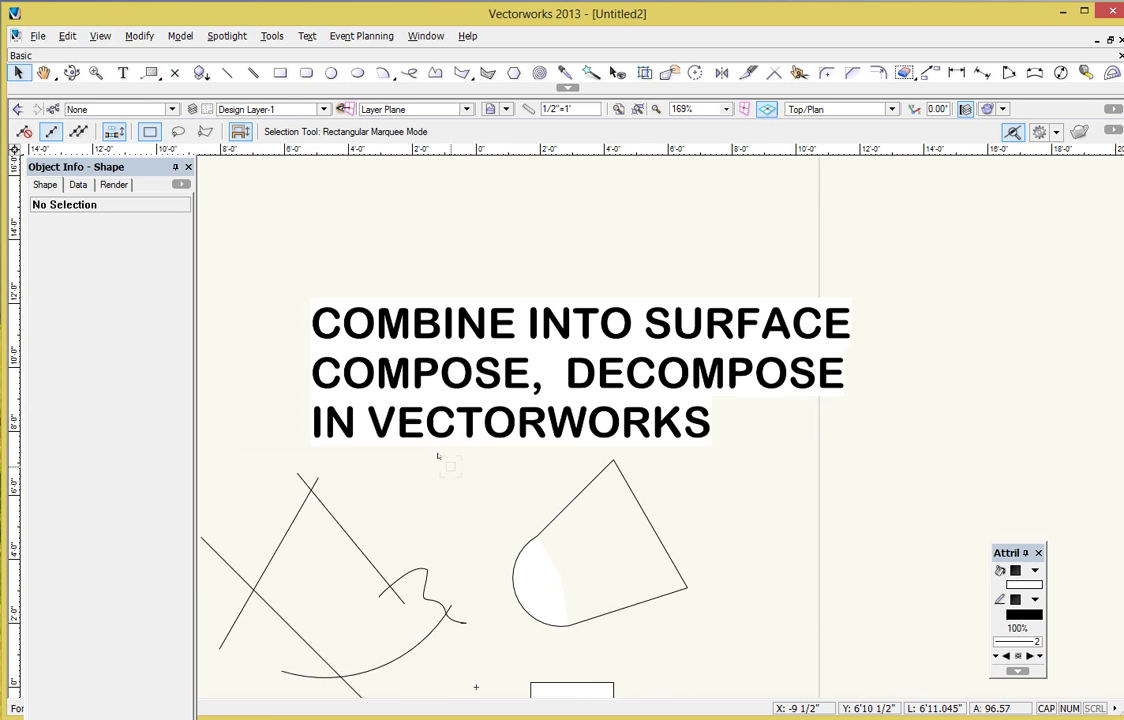
pyautogui.moveTo(439, 455)
pyautogui.mouseDown(button='middle')
pyautogui.moveTo(440, 480)
pyautogui.moveTo(595, 306)
pyautogui.mouseUp(button='middle')
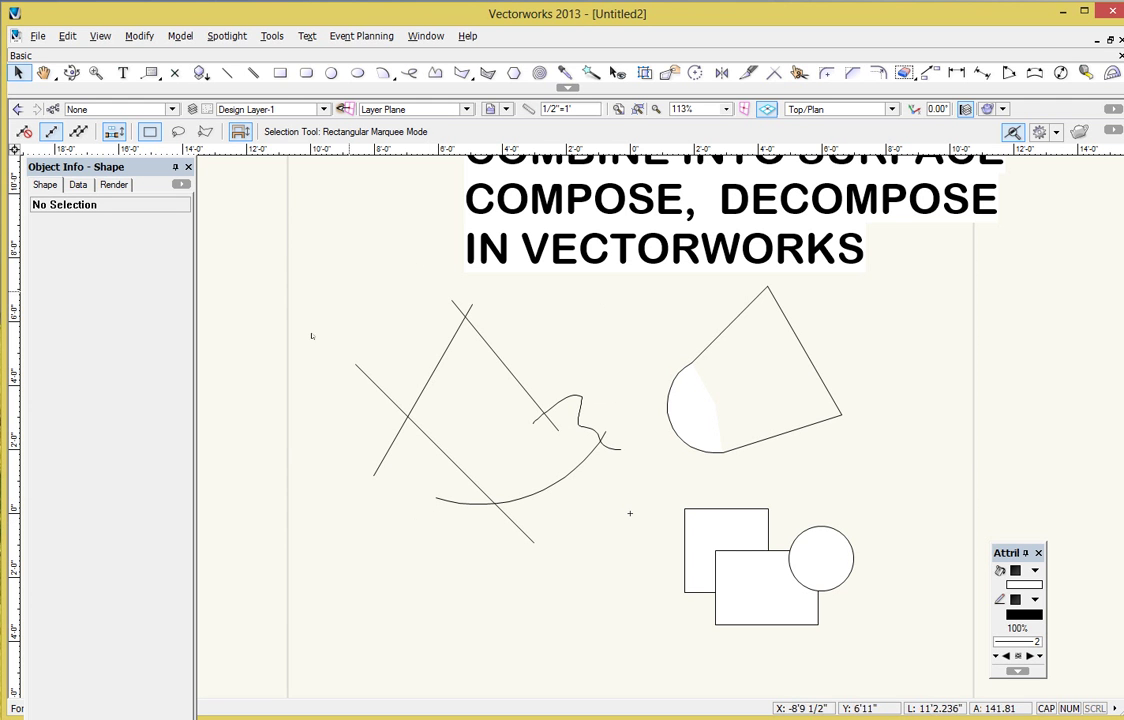
pyautogui.scroll(2, 439, 364)
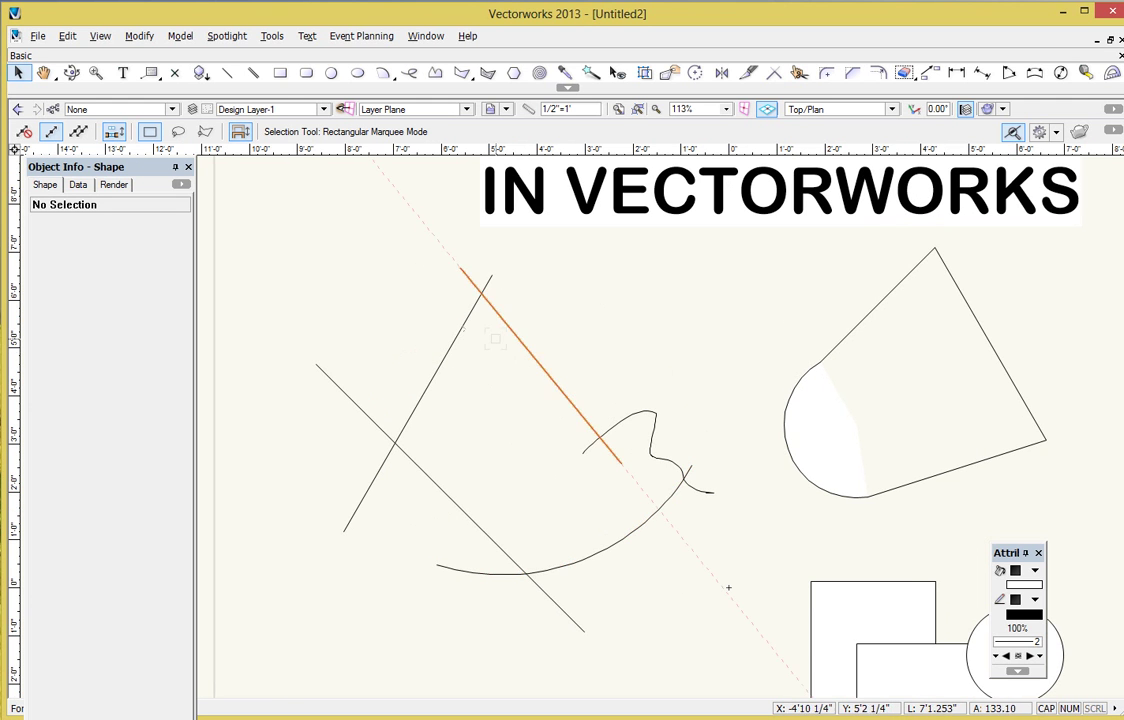
pyautogui.click(649, 453)
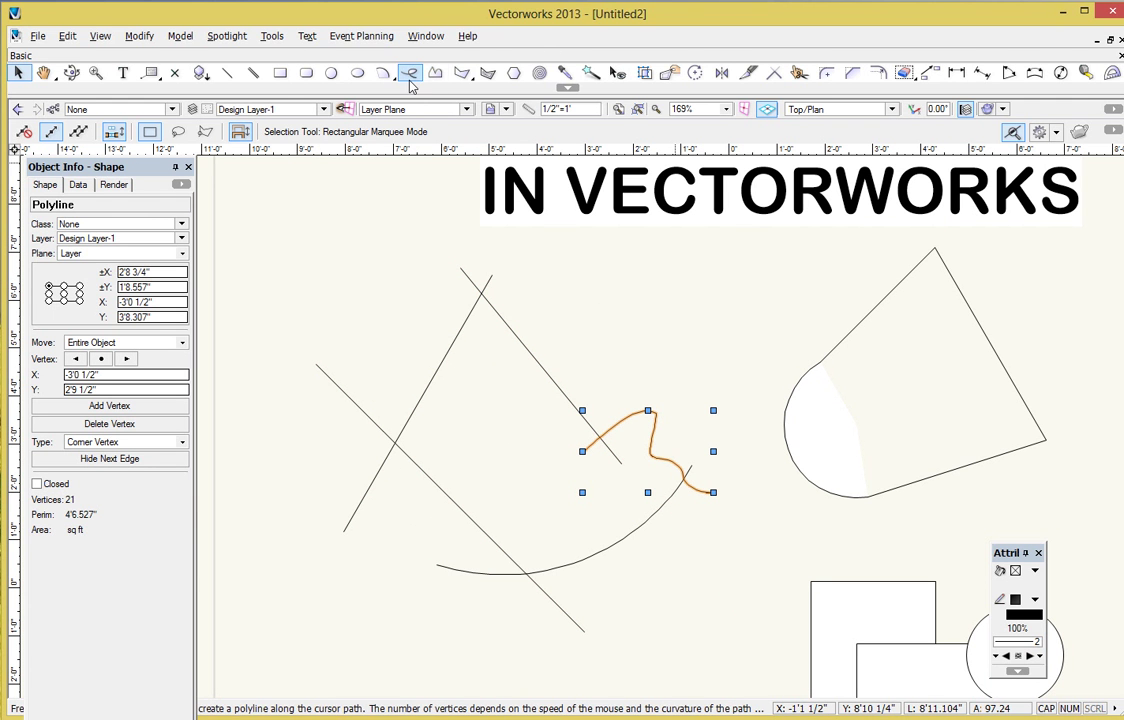
pyautogui.click(390, 333)
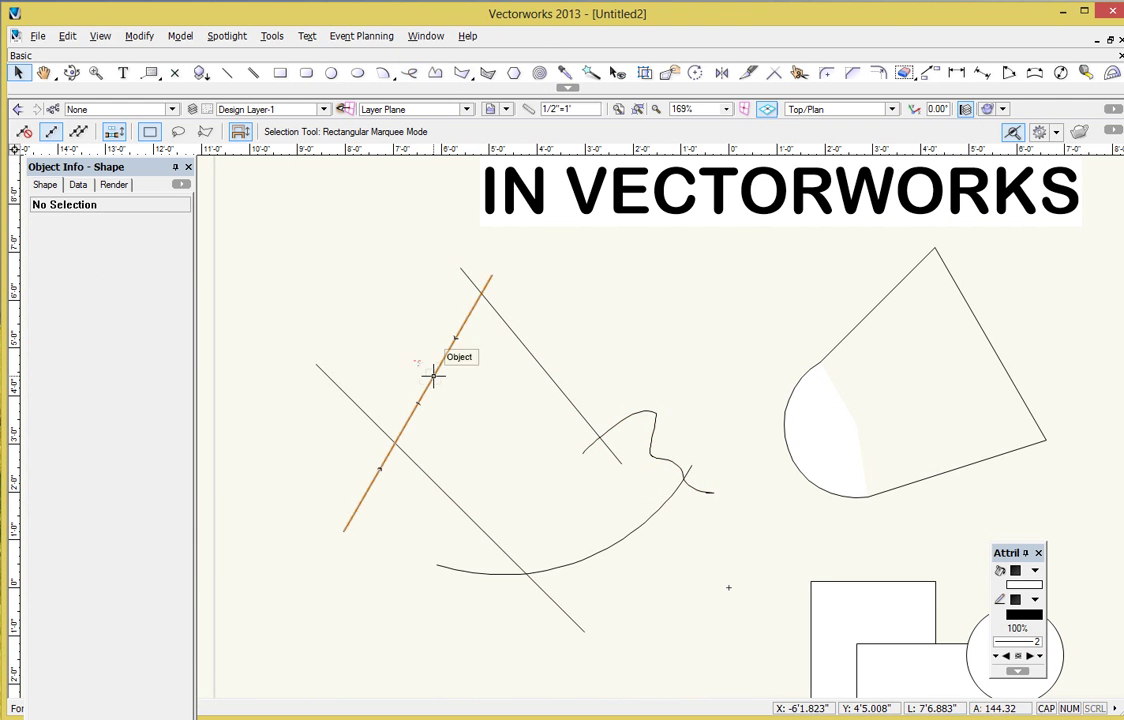
pyautogui.moveTo(434, 363)
pyautogui.mouseDown()
pyautogui.moveTo(268, 534)
pyautogui.moveTo(537, 360)
pyautogui.moveTo(429, 376)
pyautogui.moveTo(442, 364)
pyautogui.mouseUp()
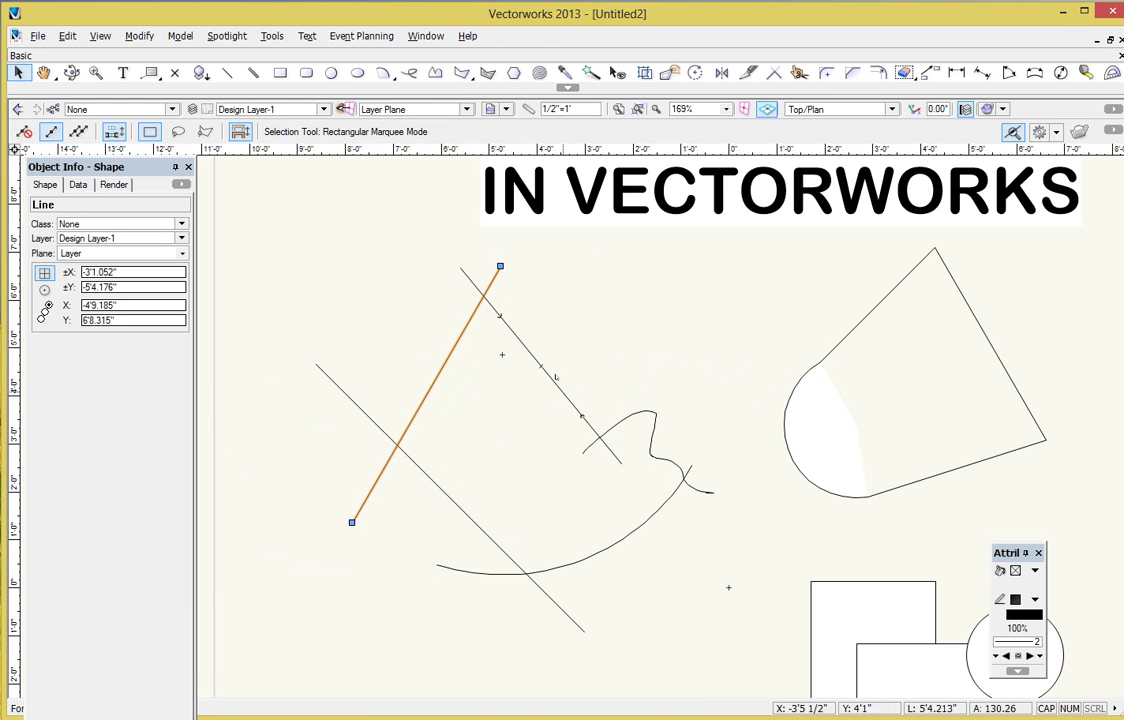
pyautogui.click(560, 359)
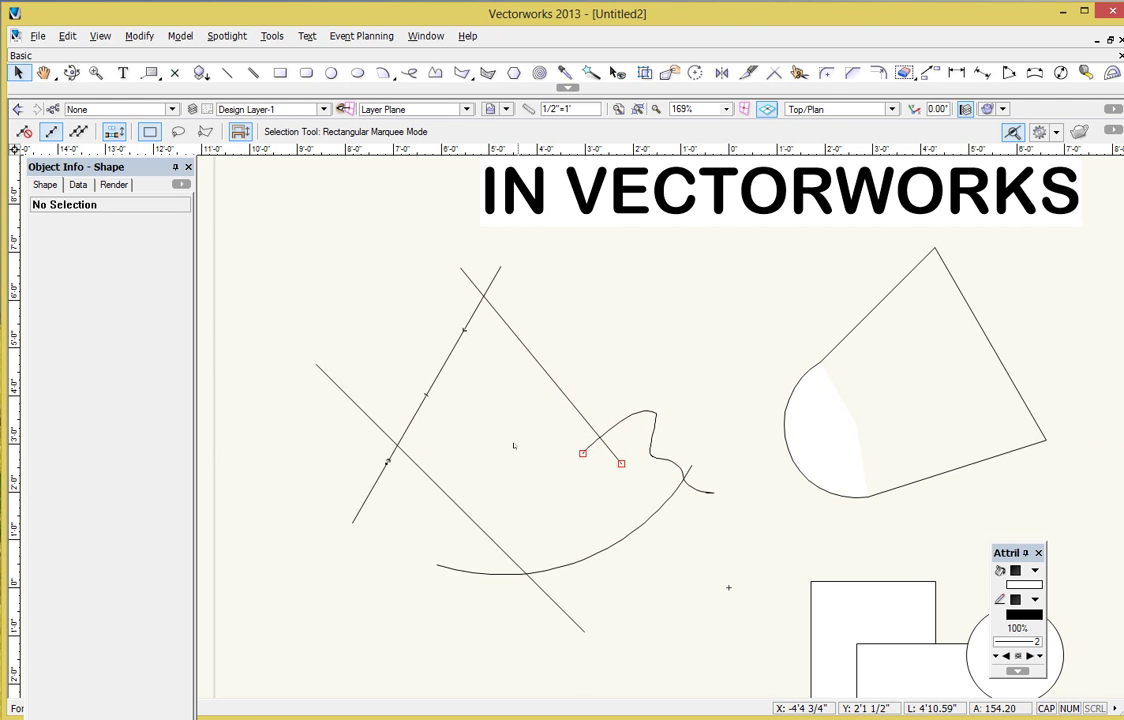
# Step: Combine the three crossing lines, the arc and the freehand polyline into a surface from a point inside their enclosed area
pyautogui.scroll(-2, 560, 395)
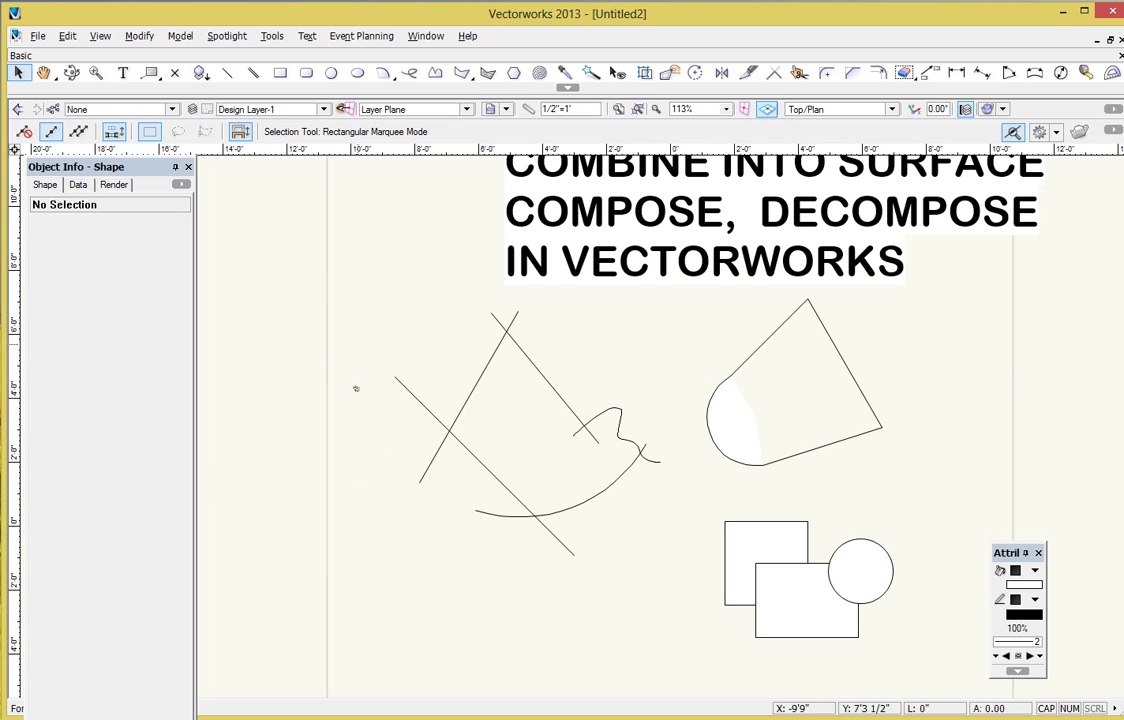
pyautogui.moveTo(358, 293)
pyautogui.mouseDown()
pyautogui.moveTo(507, 520)
pyautogui.moveTo(668, 558)
pyautogui.mouseUp()
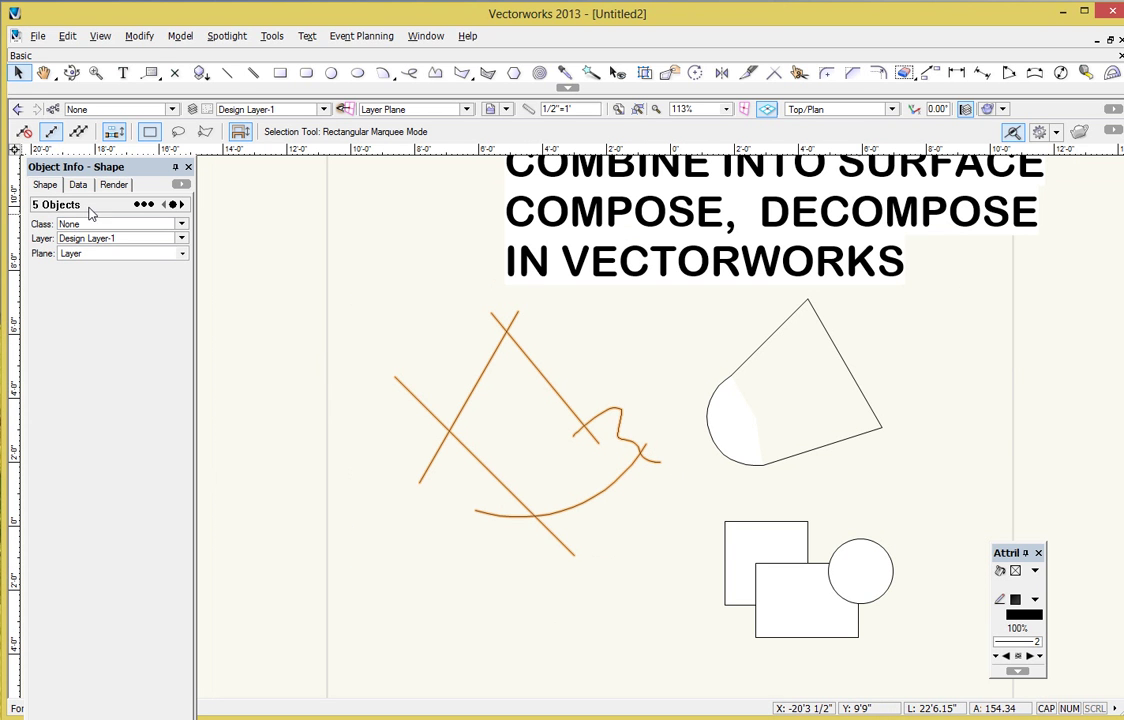
pyautogui.click(136, 37)
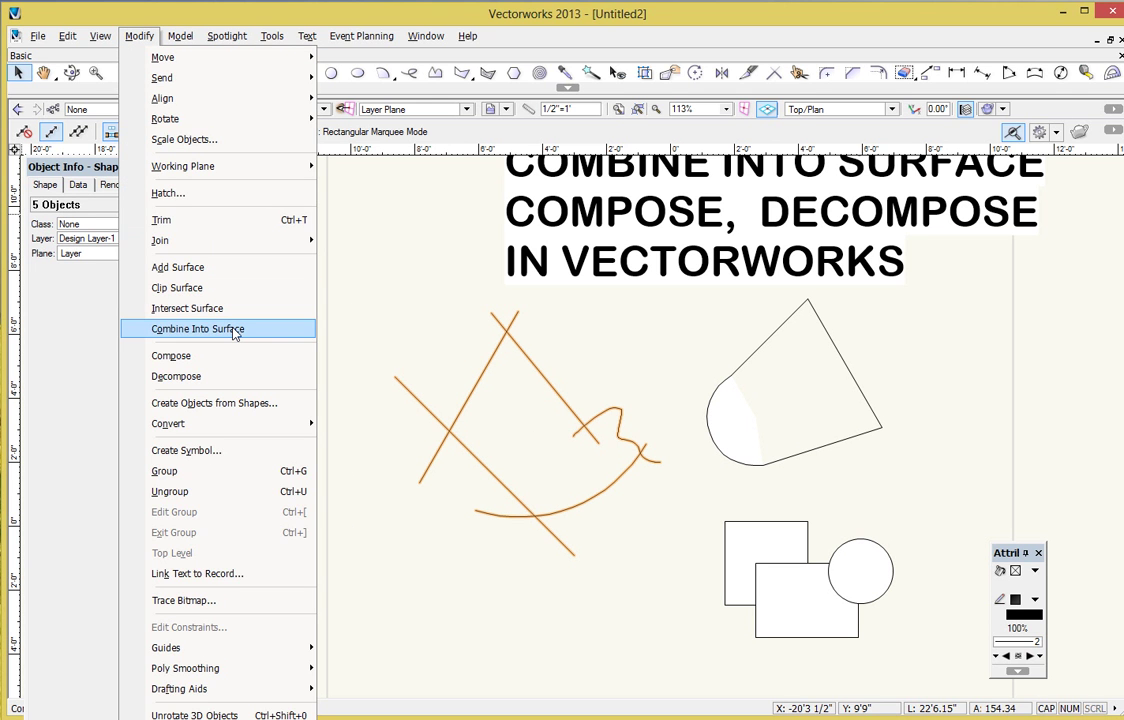
pyautogui.click(234, 330)
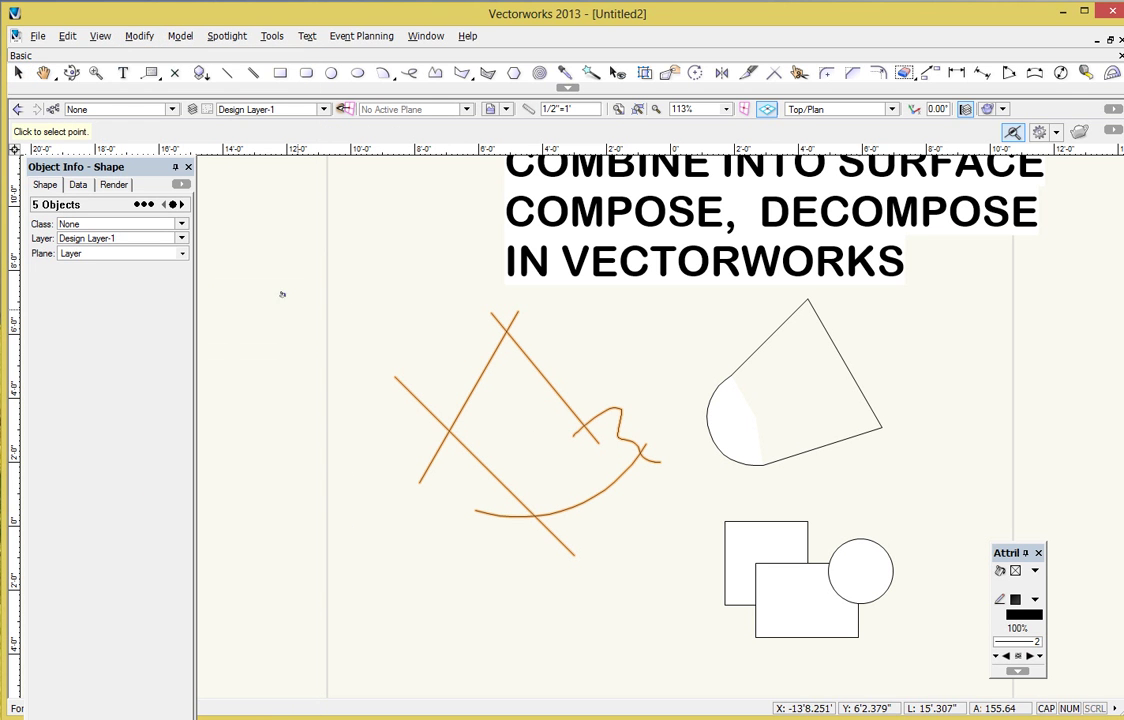
pyautogui.scroll(3, 508, 394)
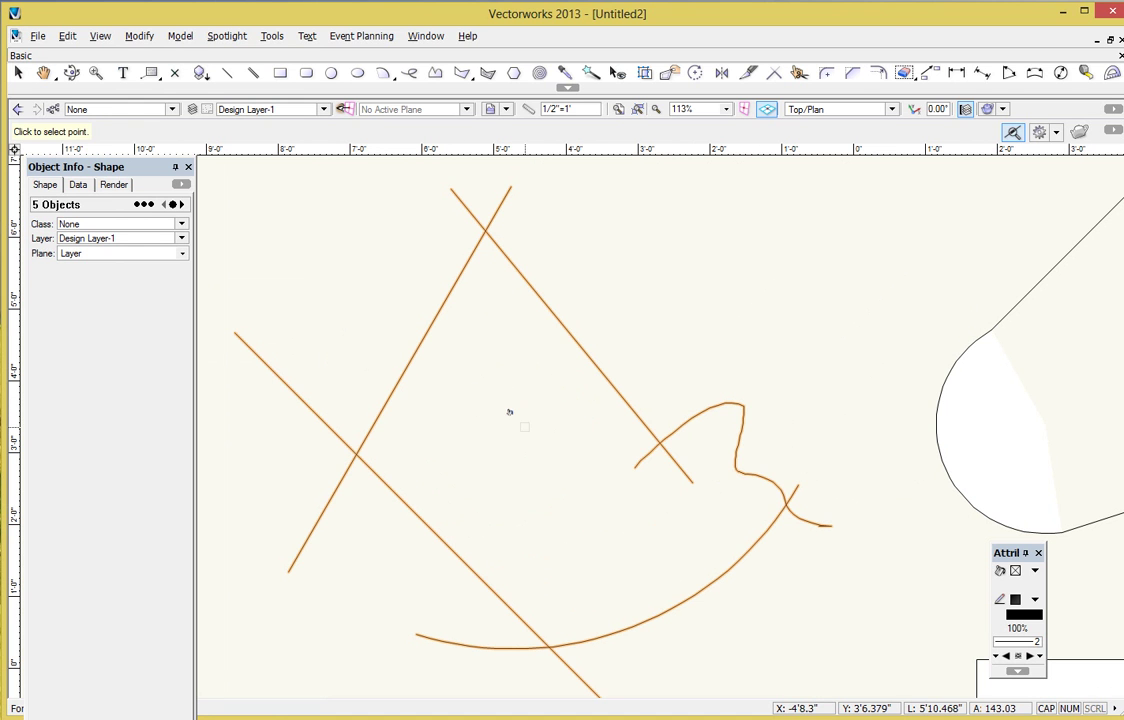
pyautogui.click(509, 411)
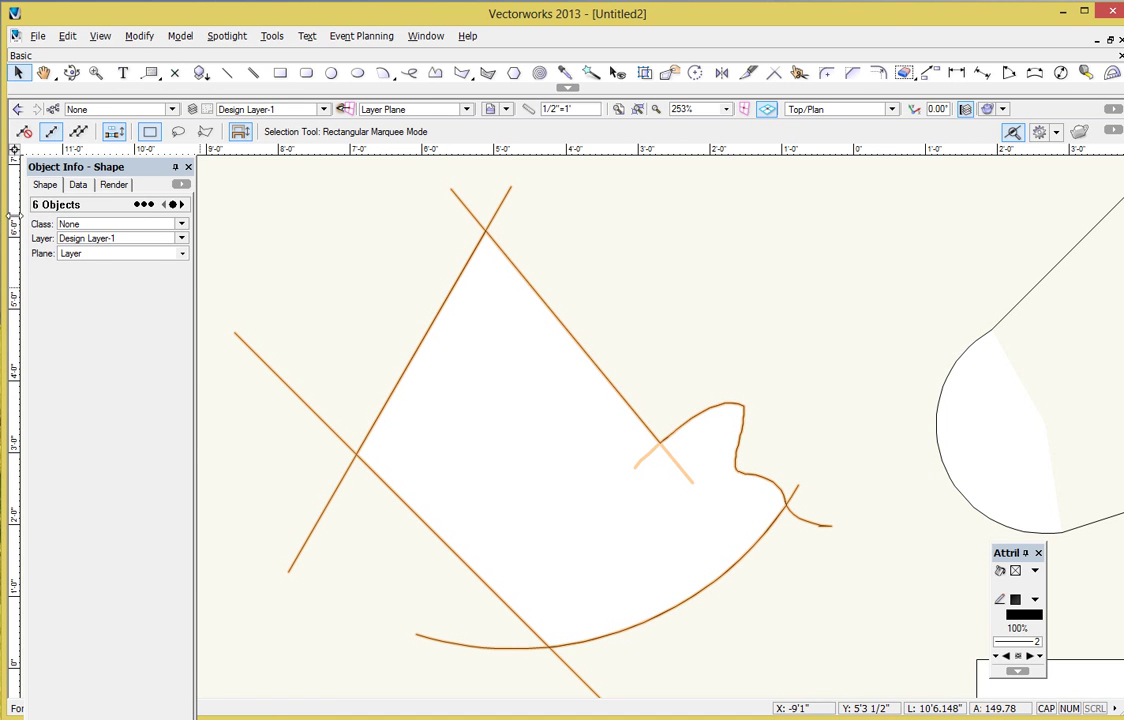
# Step: Select only the new combined surface and give it a solid blue fill
pyautogui.click(300, 205)
pyautogui.click(514, 319)
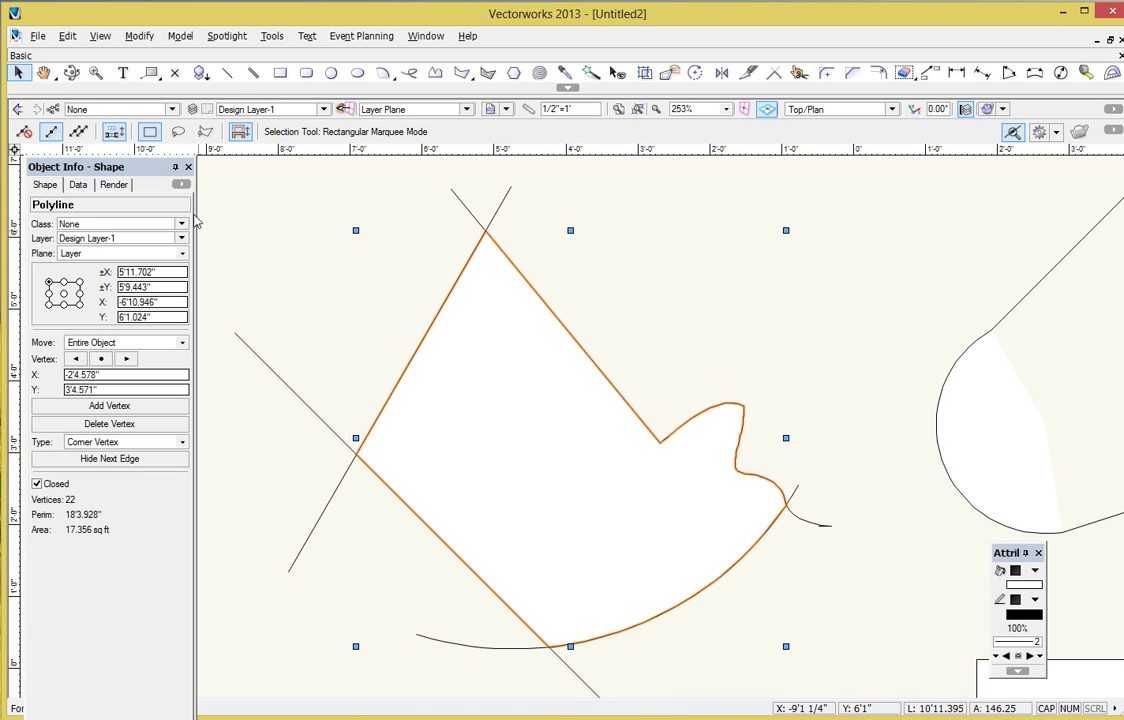
pyautogui.click(1013, 585)
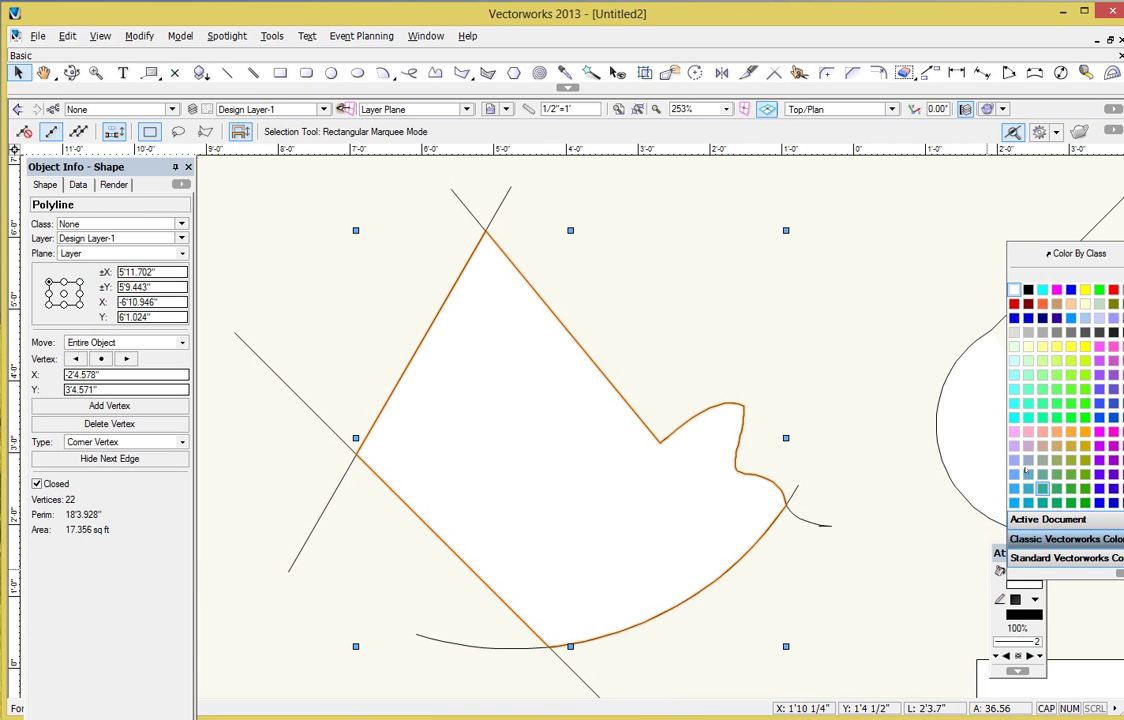
pyautogui.click(1028, 318)
# Step: Move the blue surface off the source lines, down to their lower-left side
pyautogui.scroll(-2, 615, 319)
pyautogui.moveTo(615, 319); pyautogui.dragTo(380, 310)
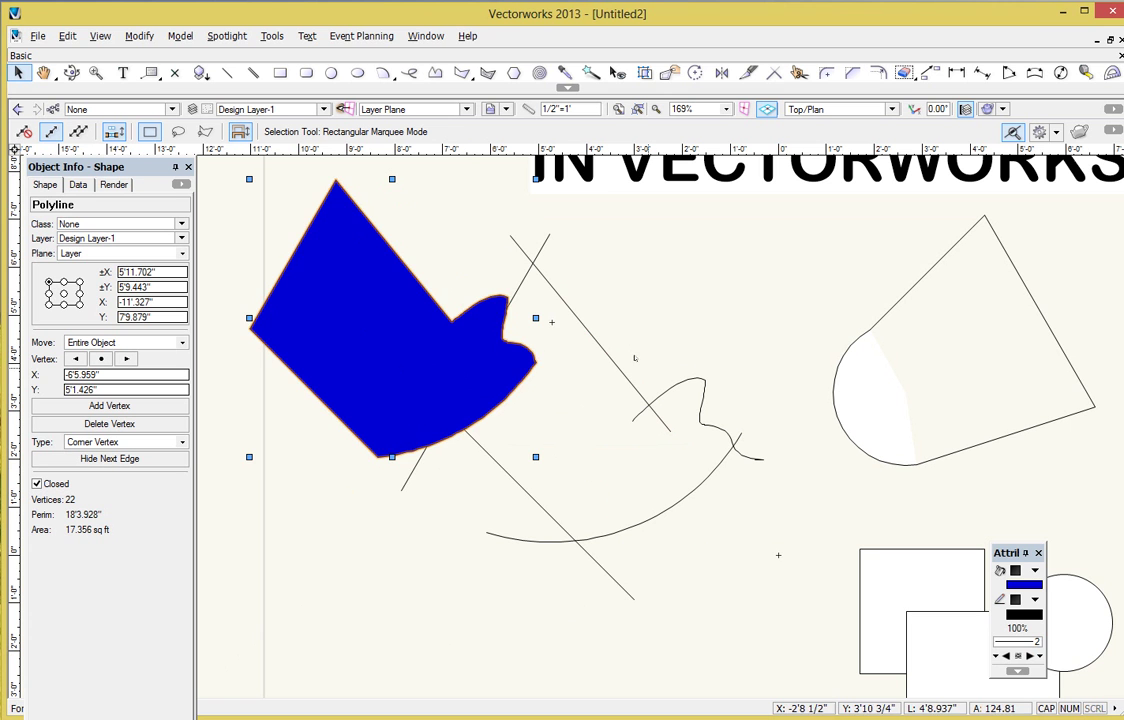
pyautogui.moveTo(371, 325); pyautogui.dragTo(367, 542)
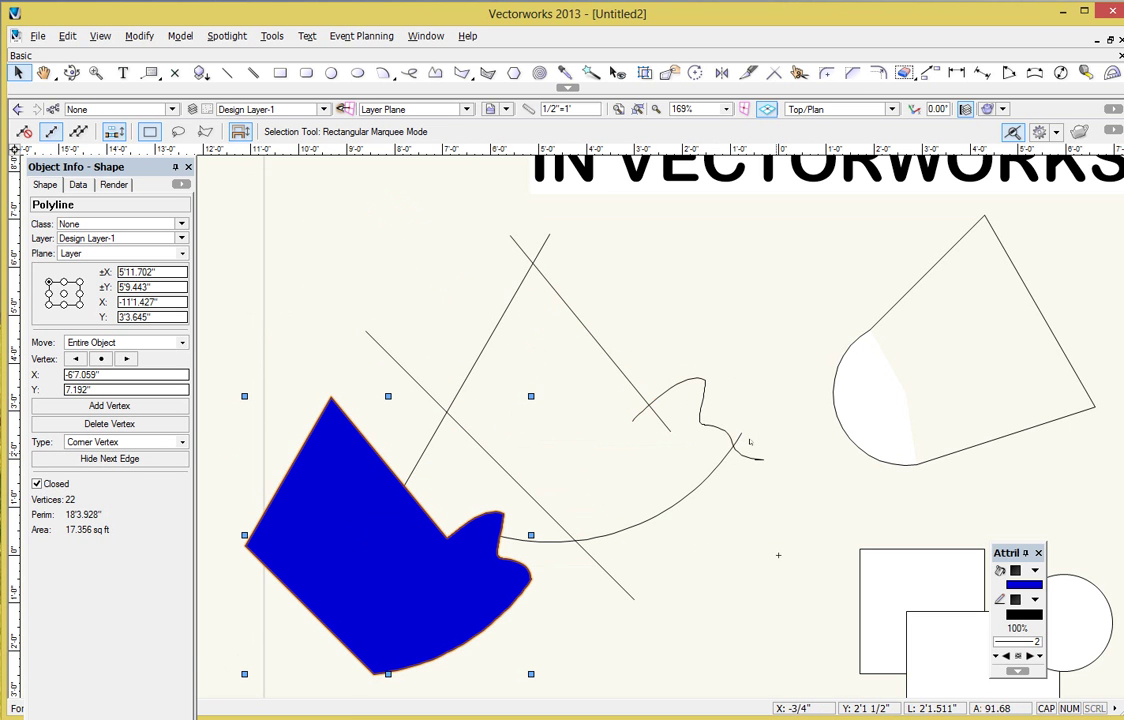
# Step: Compose the three connected lines and the arc below the title text into a single closed polyline
pyautogui.scroll(-2, 750, 445)
pyautogui.moveTo(735, 385); pyautogui.dragTo(300, 470, button='middle')
pyautogui.scroll(2, 300, 470)
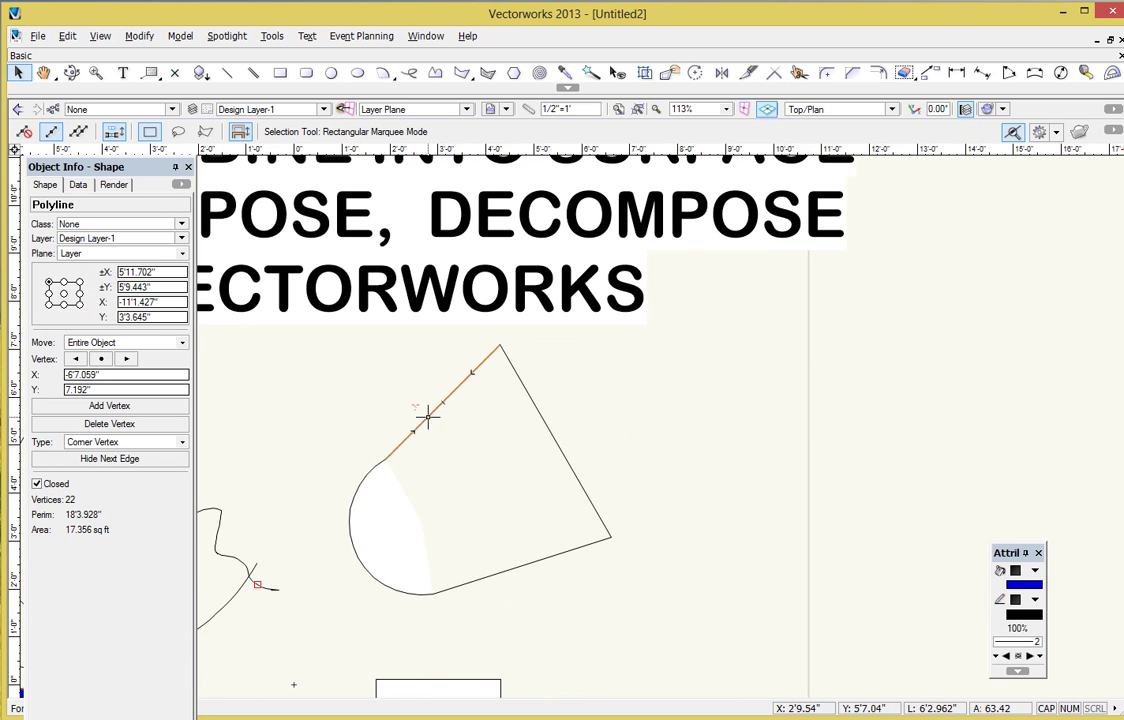
pyautogui.scroll(-2, 384, 474)
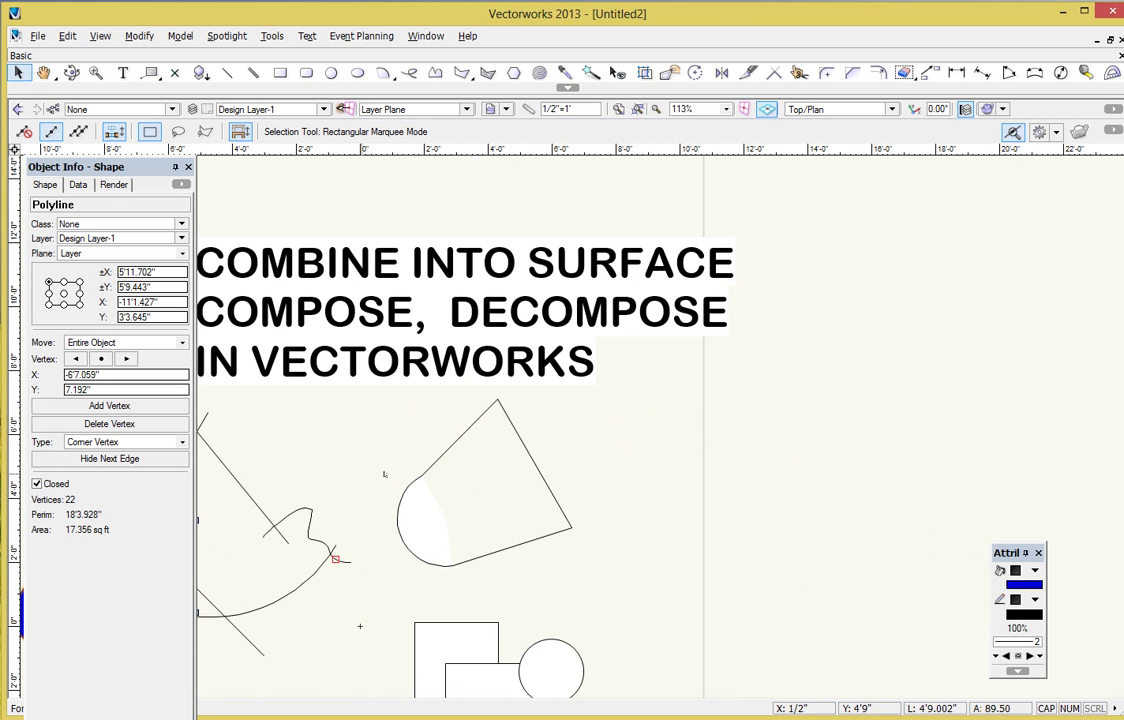
pyautogui.moveTo(384, 474); pyautogui.dragTo(460, 463, button='middle')
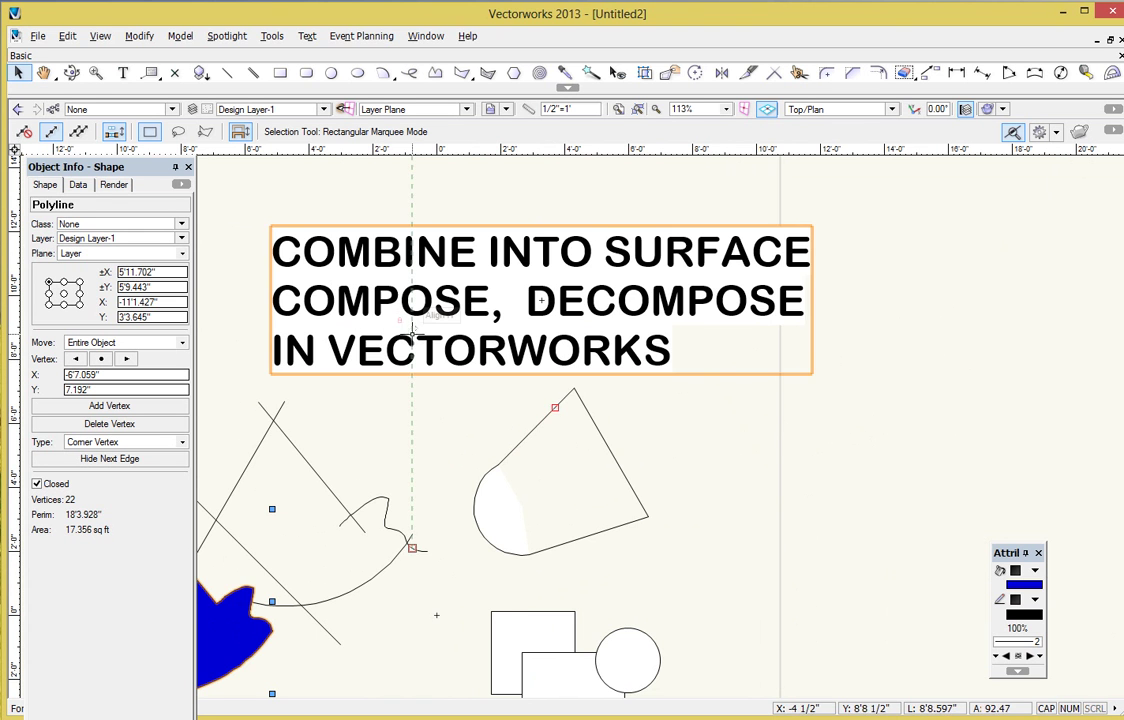
pyautogui.scroll(2, 598, 431)
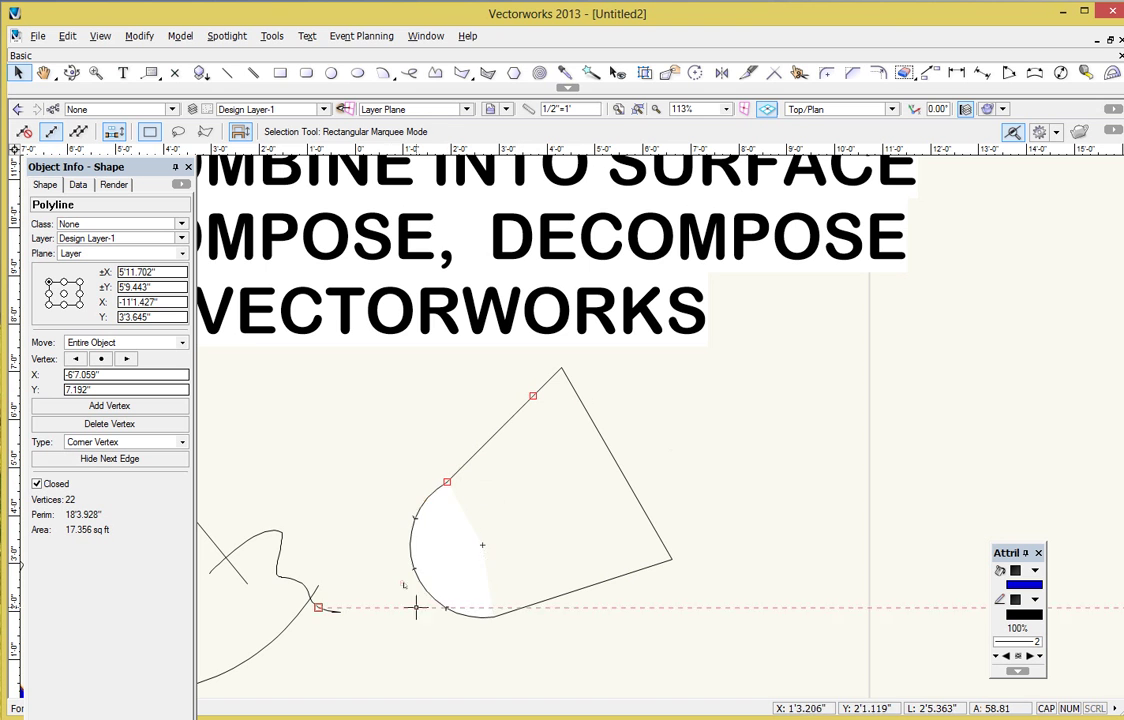
pyautogui.scroll(-2, 492, 616)
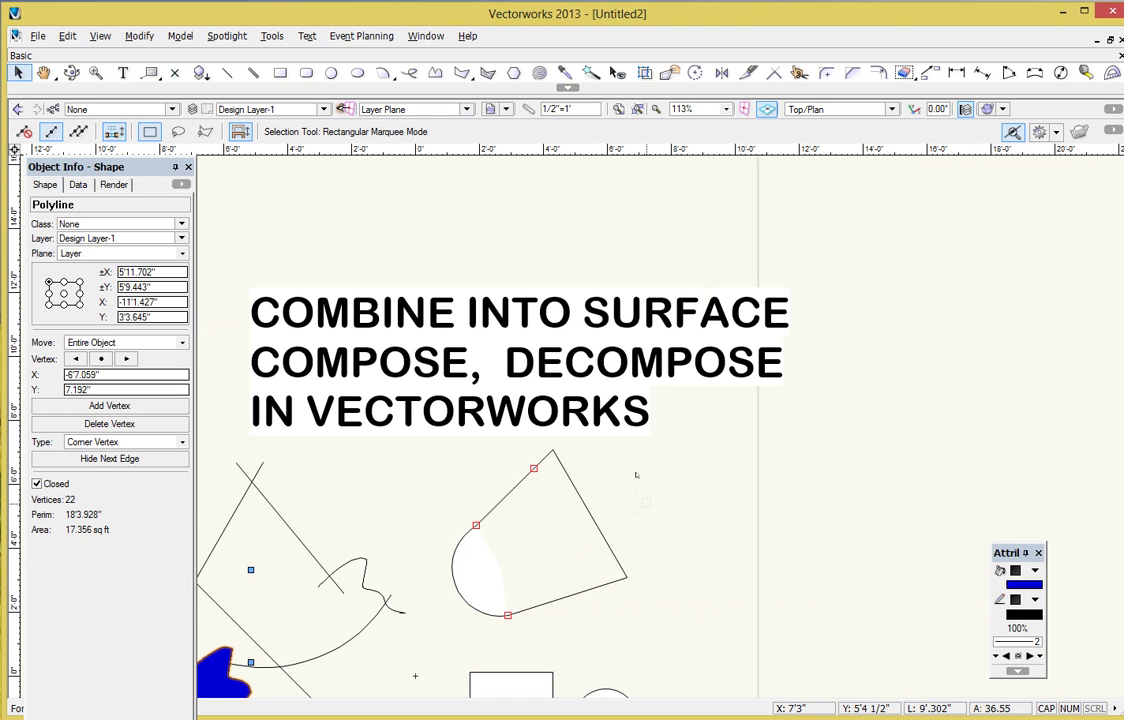
pyautogui.click(681, 431)
pyautogui.moveTo(681, 431); pyautogui.dragTo(389, 619)
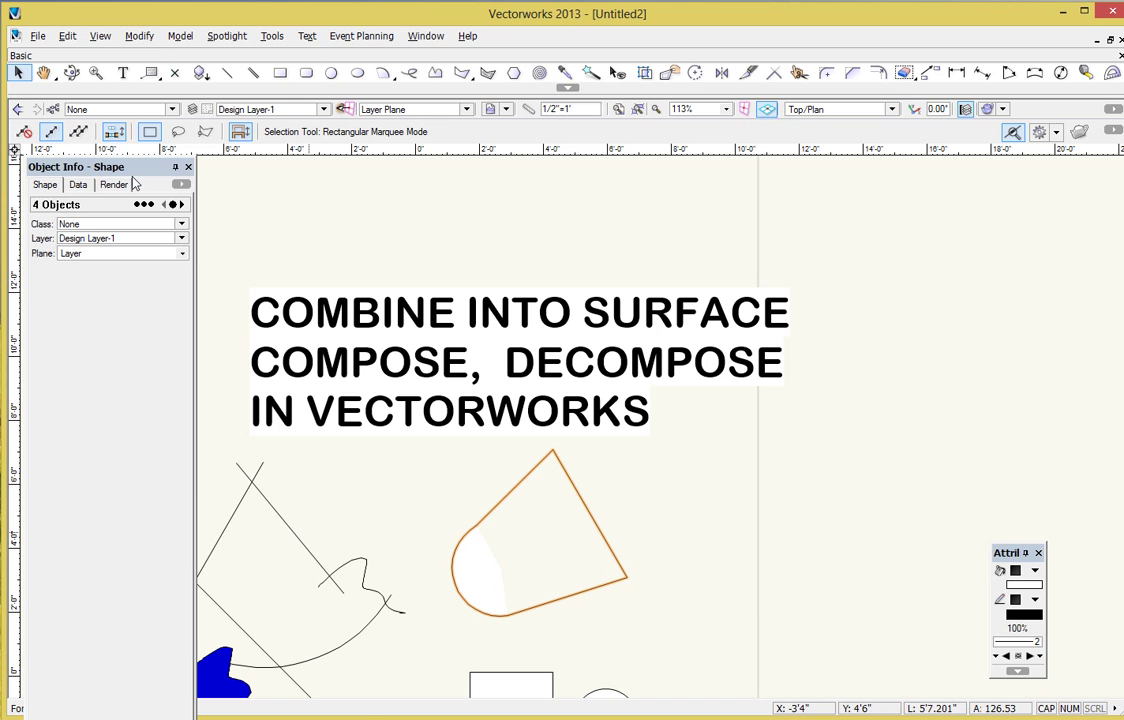
pyautogui.click(139, 36)
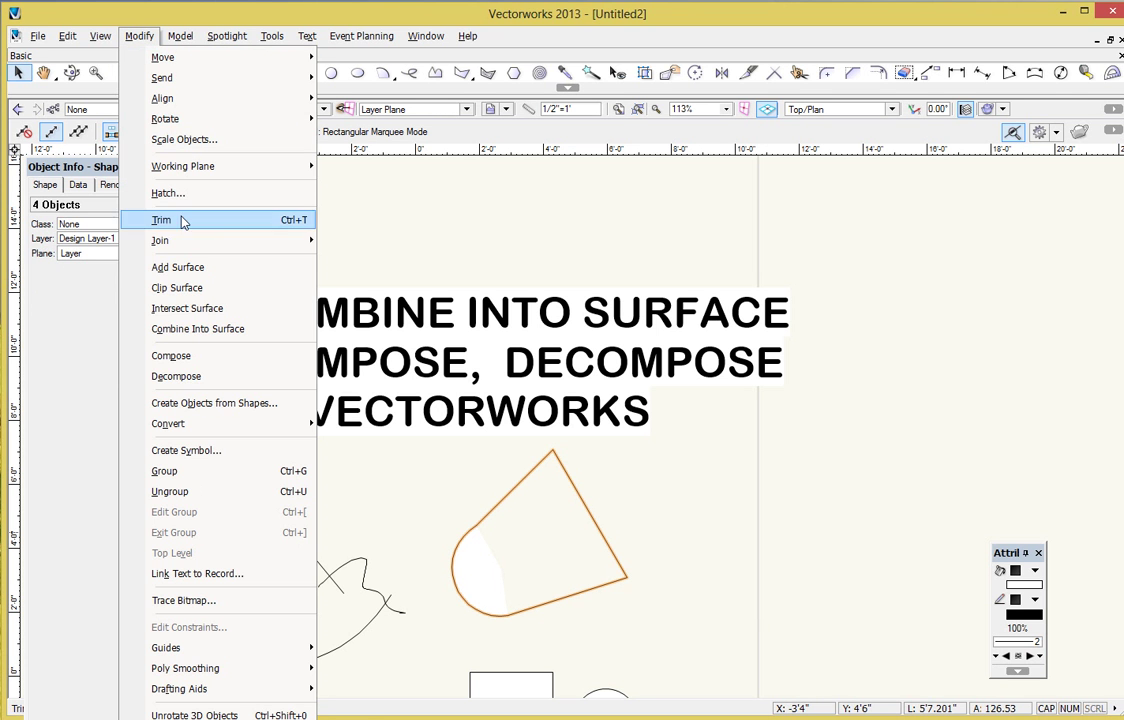
pyautogui.click(171, 356)
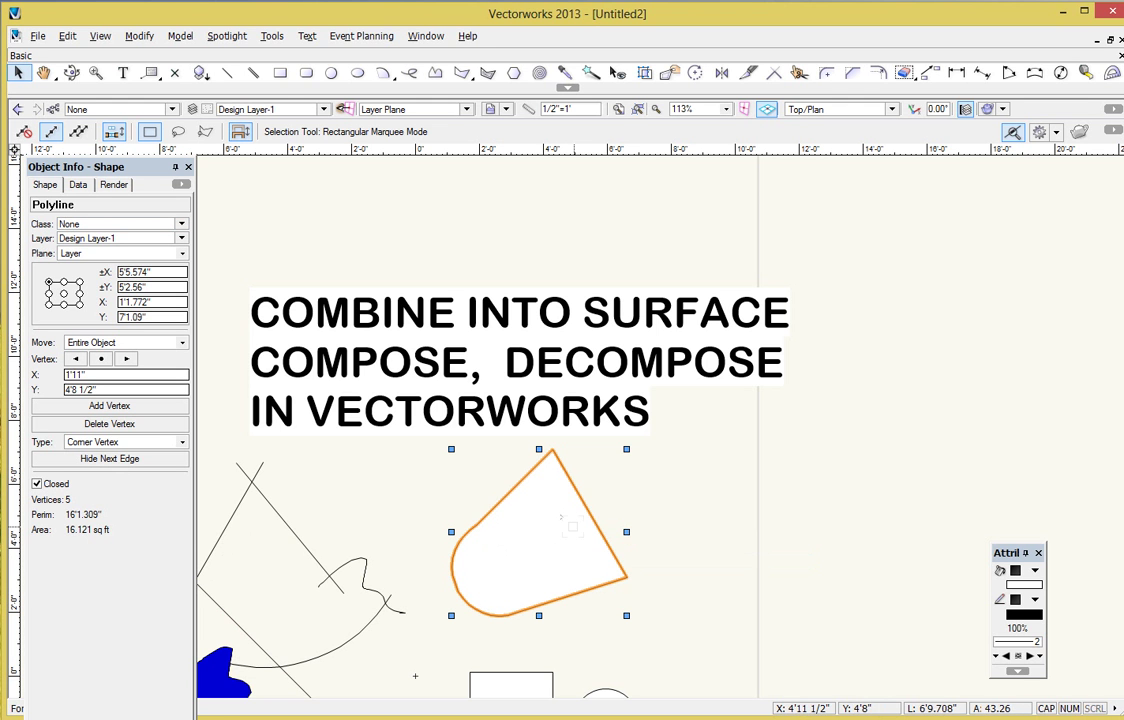
# Step: Nudge the composed polyline slightly as one object and decompose it into its separate segments
pyautogui.click(727, 494)
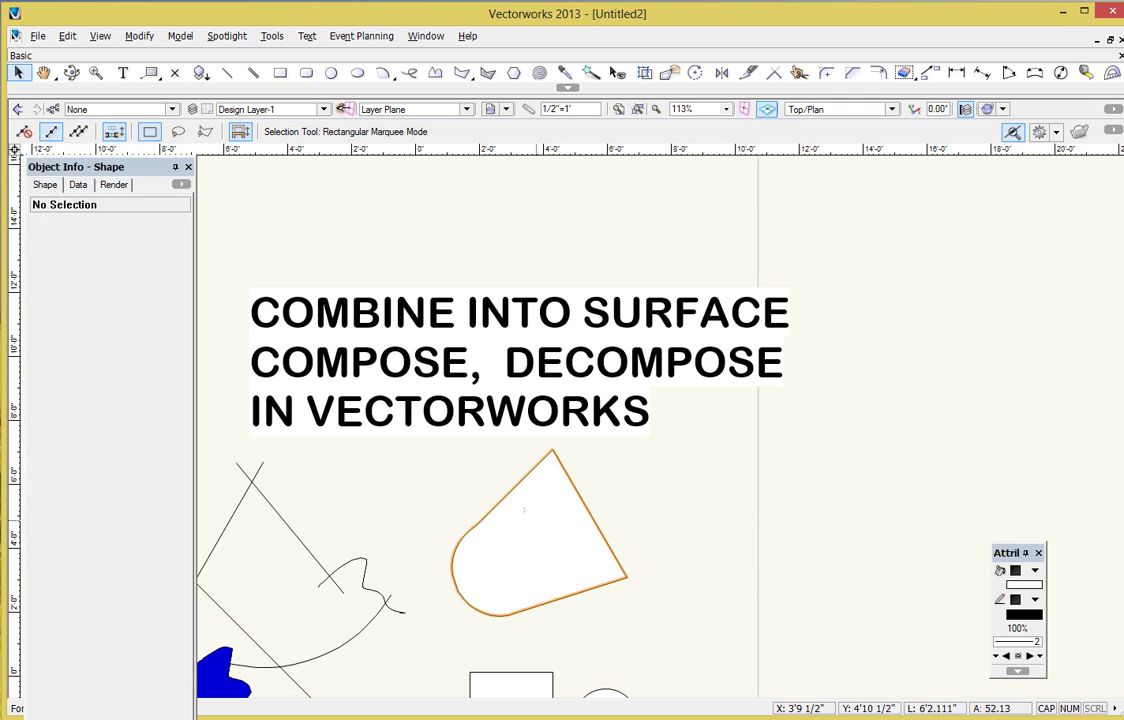
pyautogui.moveTo(523, 507); pyautogui.dragTo(558, 540)
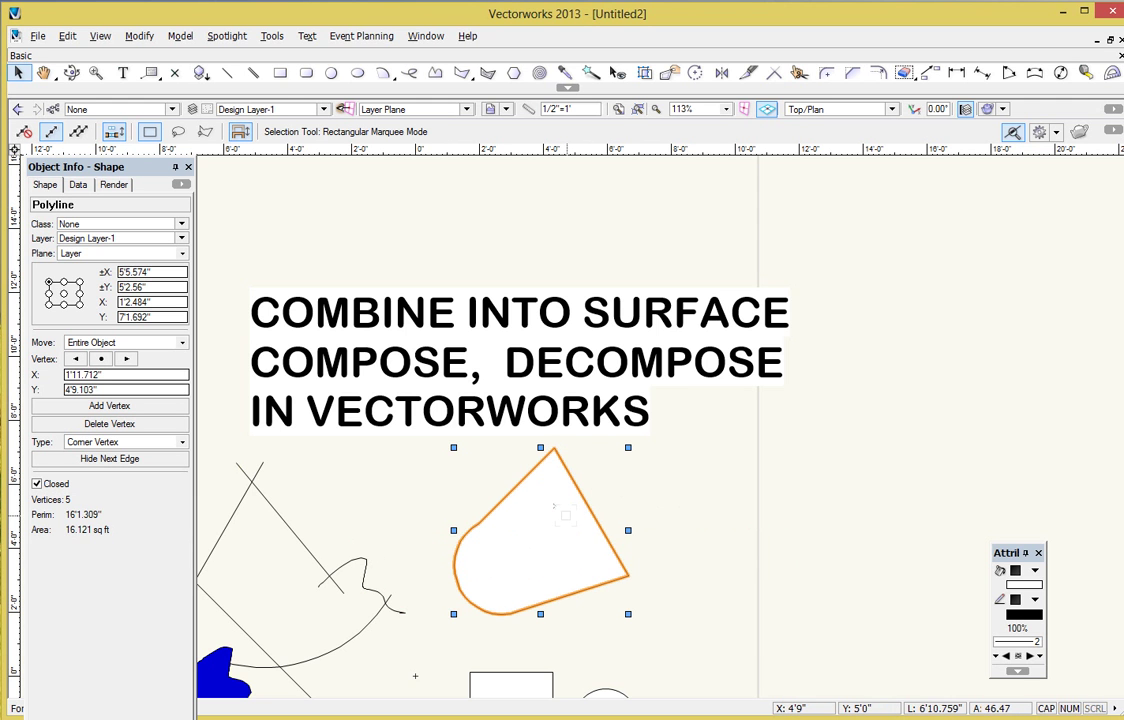
pyautogui.scroll(-2, 581, 514)
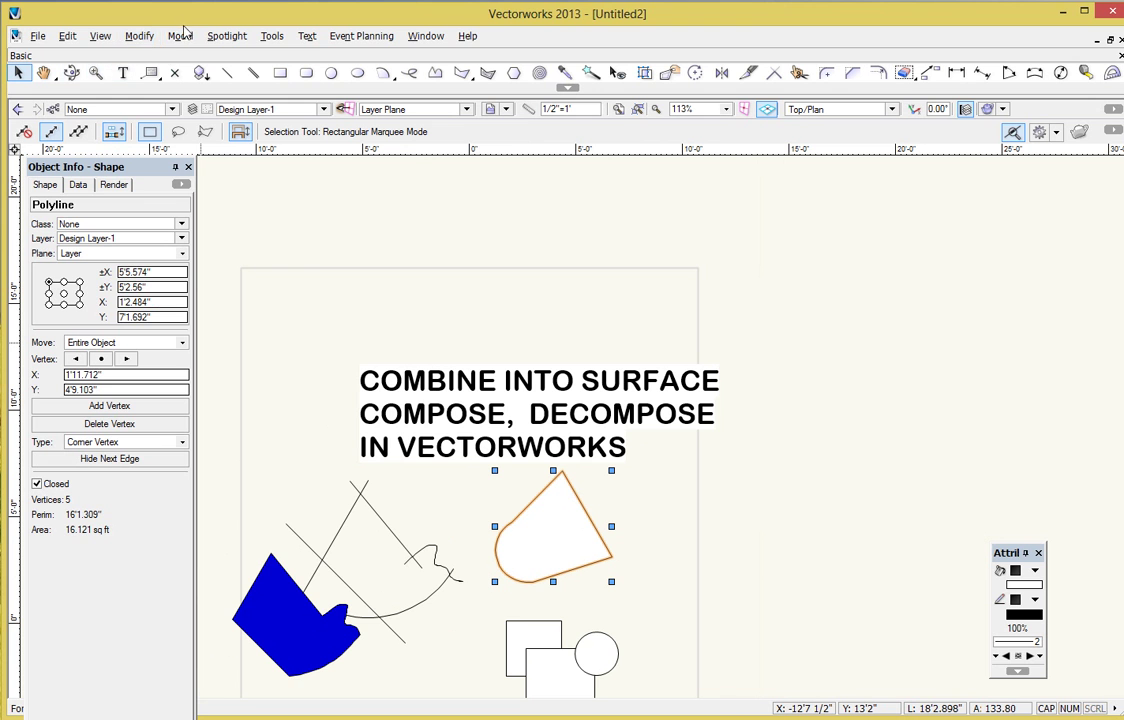
pyautogui.click(141, 38)
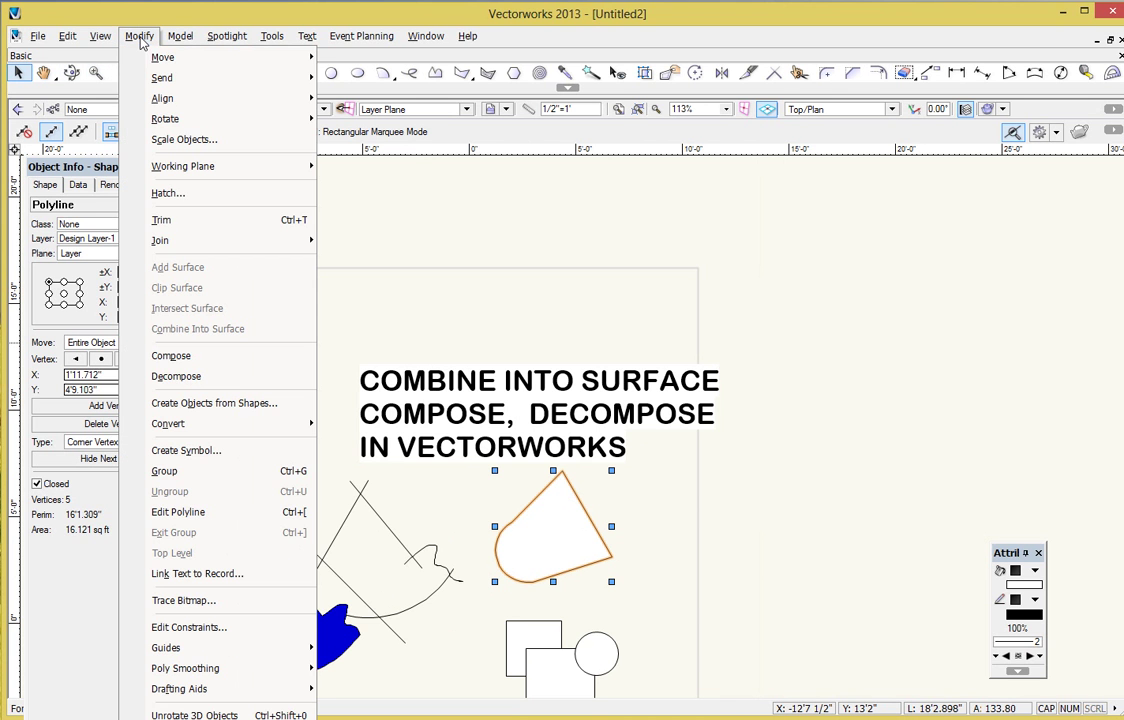
pyautogui.click(160, 376)
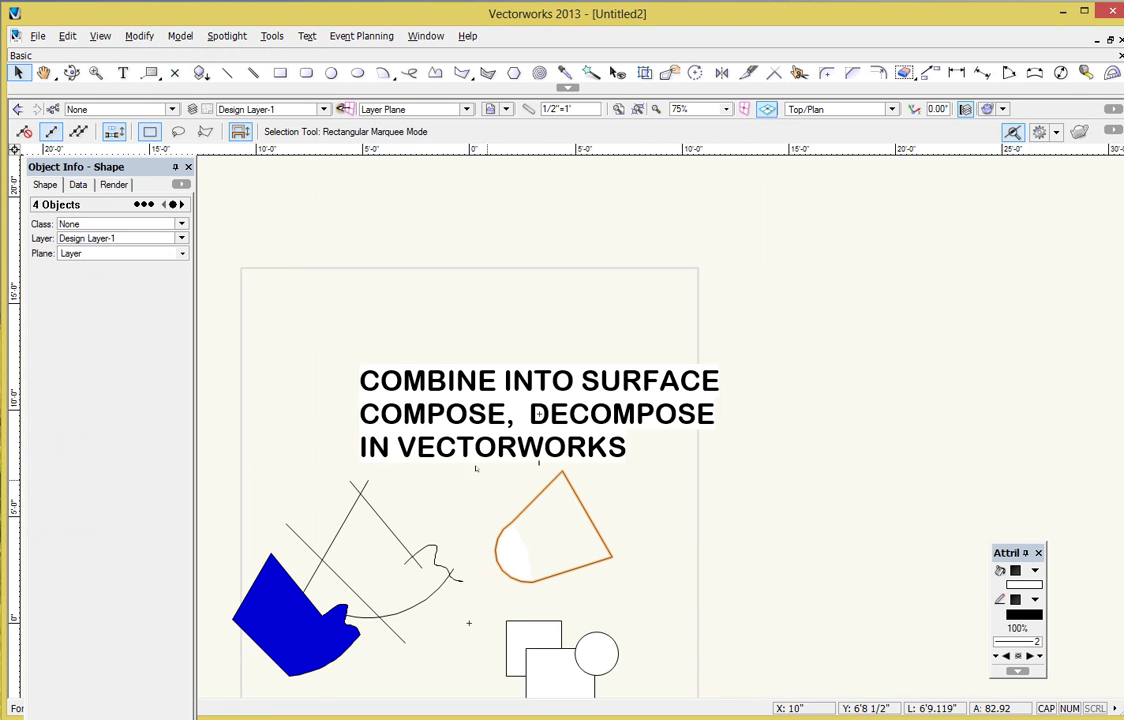
# Step: Try moving the slanted line on the decomposed shape's right side away from the other segments, and undo that move
pyautogui.click(625, 519)
pyautogui.moveTo(588, 514); pyautogui.dragTo(656, 515)
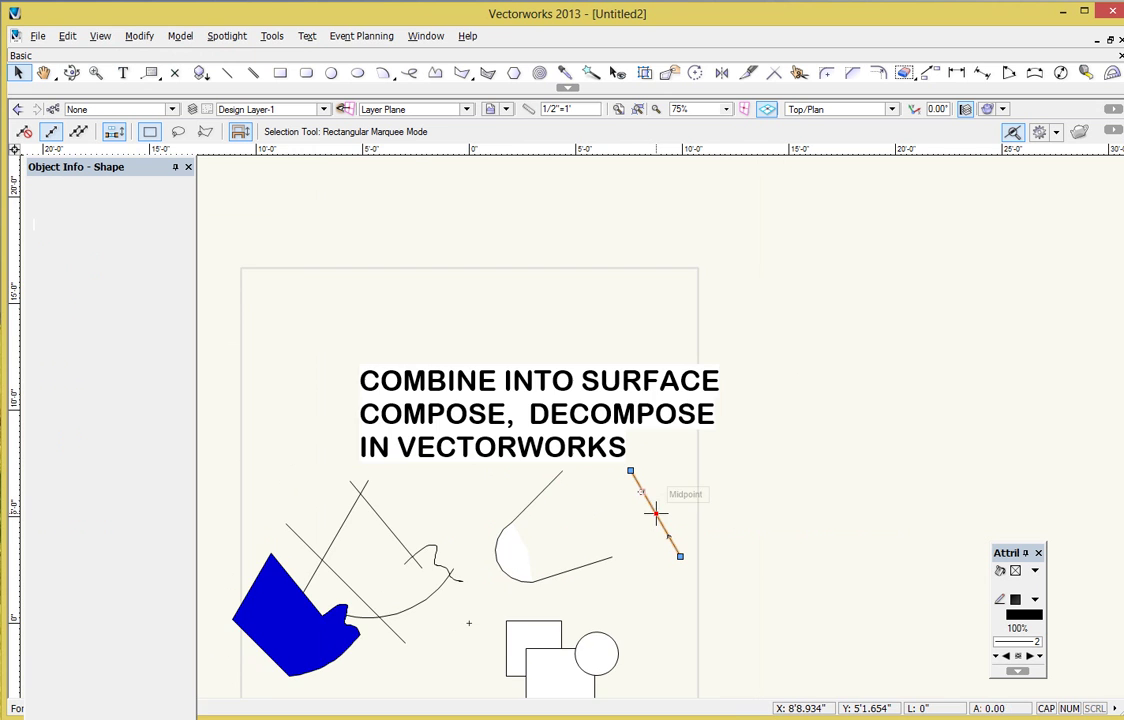
pyautogui.scroll(3, 655, 514)
pyautogui.scroll(-1, 650, 512)
pyautogui.scroll(-2, 560, 527)
pyautogui.hotkey('ctrl', 'z')
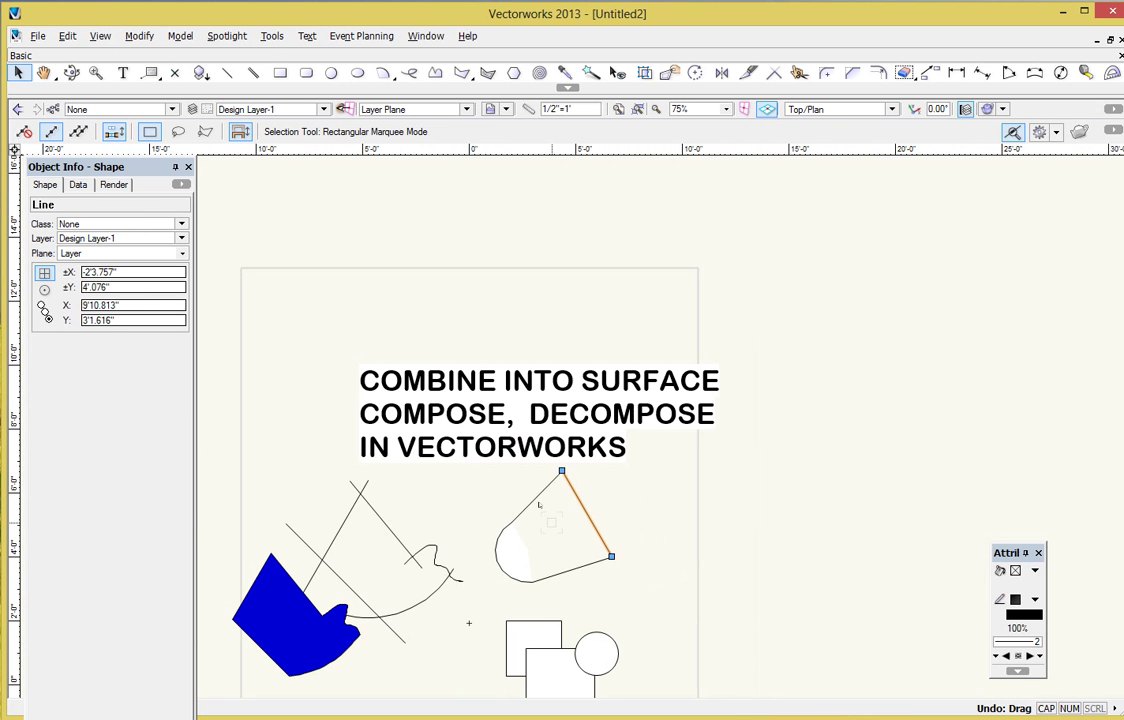
pyautogui.click(637, 565)
# Step: Merge the two overlapping rectangles and the circle below the polyline shape into one outline with Add Surface
pyautogui.moveTo(637, 565); pyautogui.dragTo(587, 316, button='middle')
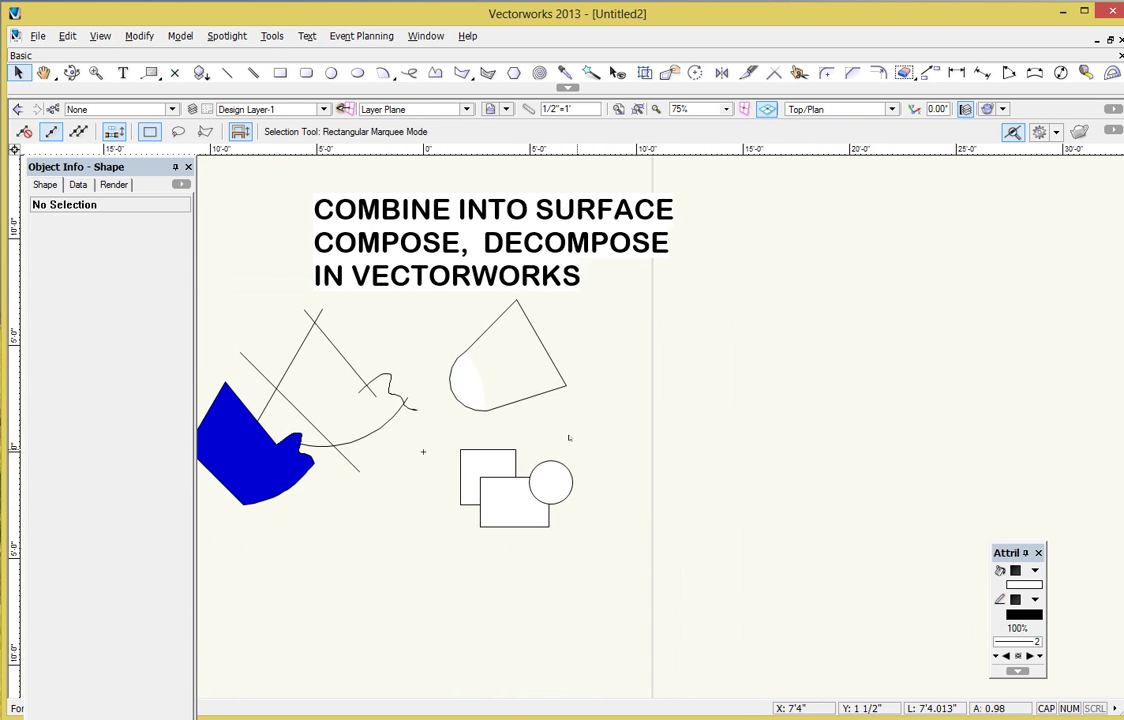
pyautogui.scroll(3, 585, 455)
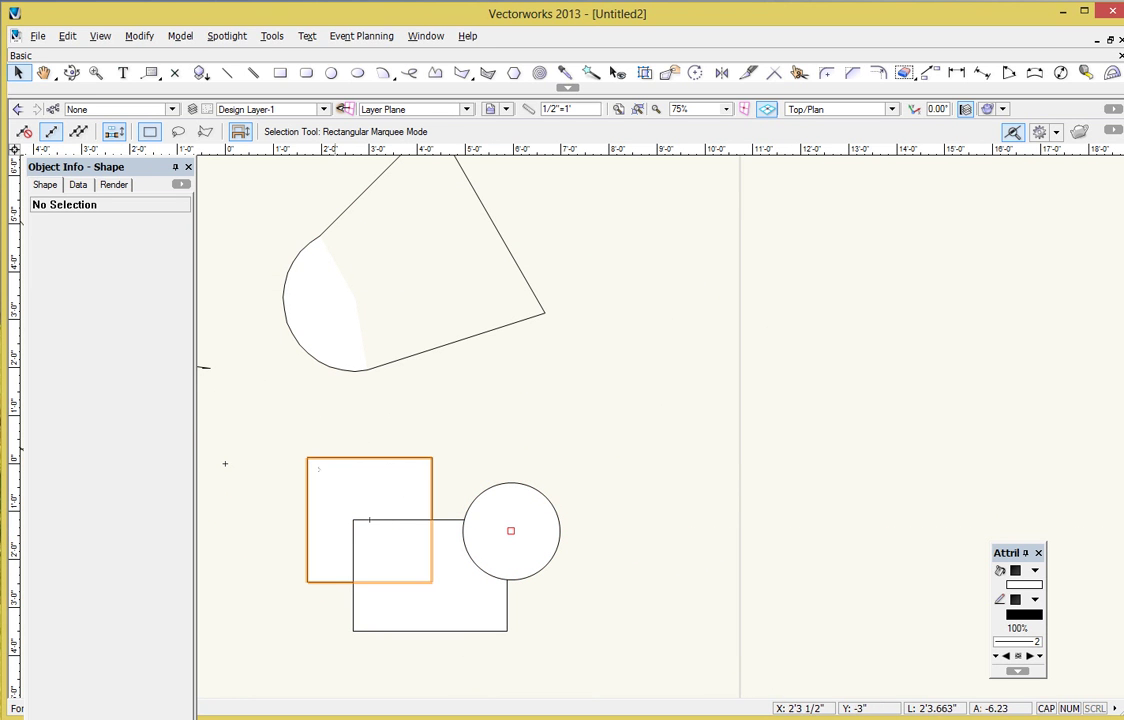
pyautogui.moveTo(602, 399); pyautogui.dragTo(246, 662)
pyautogui.rightClick(410, 520)
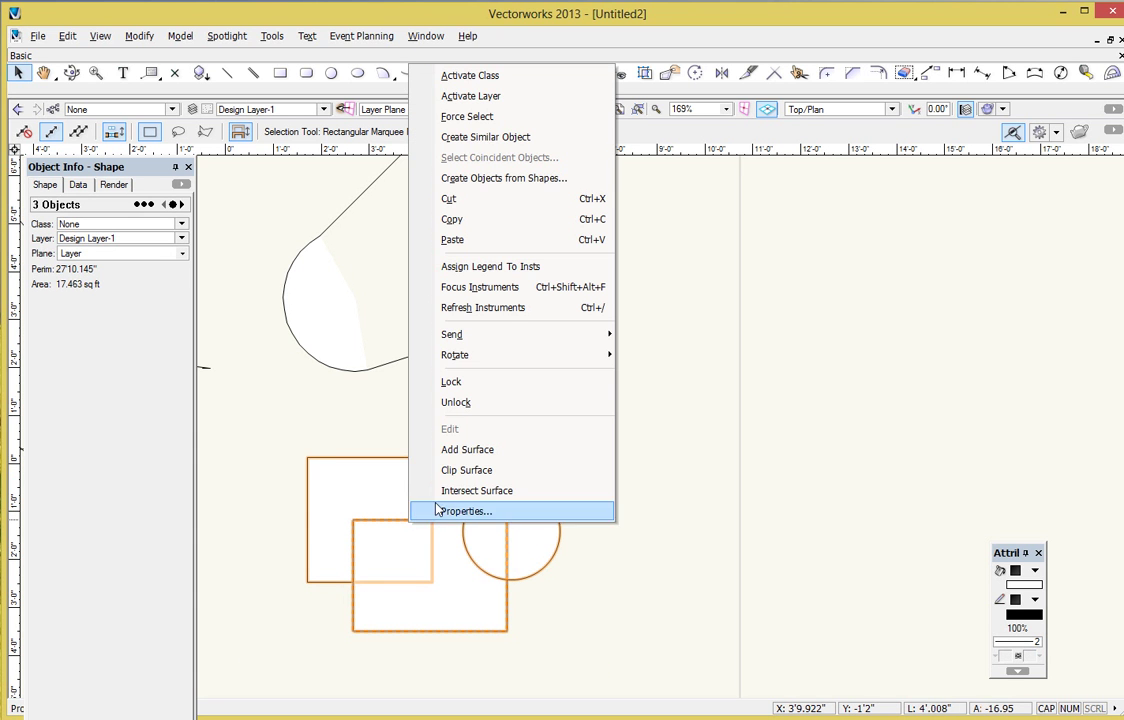
pyautogui.click(470, 450)
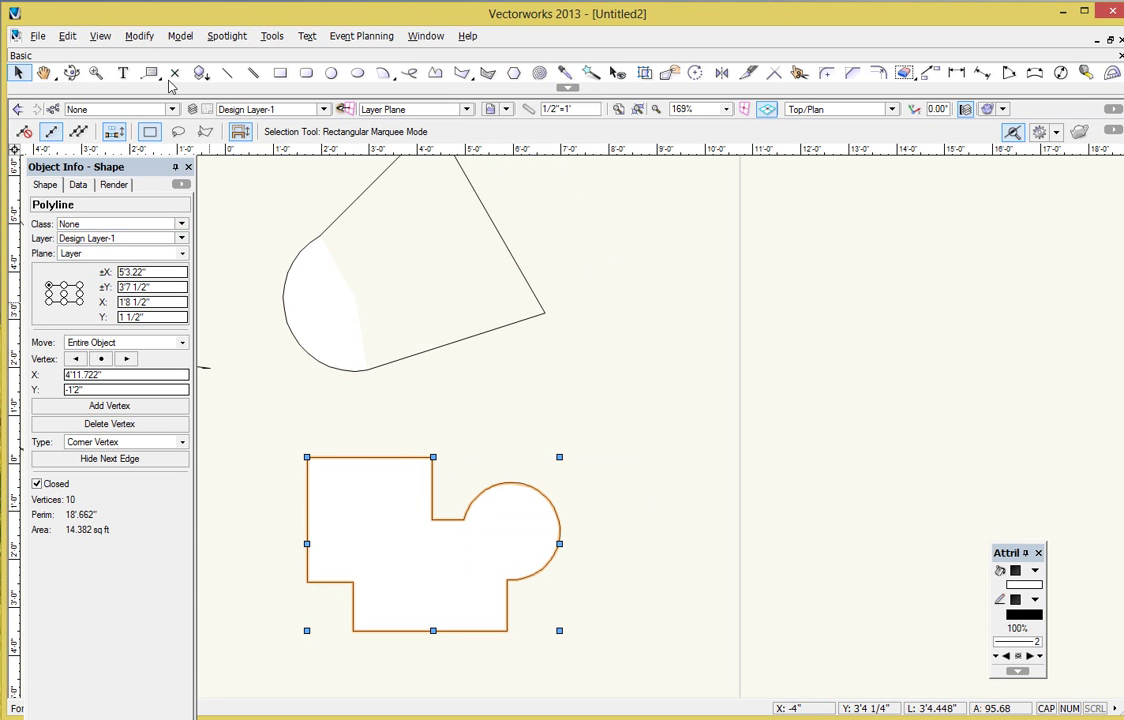
# Step: Decompose the merged outline into separate segments and pull its top edge line and its arc away from the rest
pyautogui.click(139, 36)
pyautogui.click(160, 374)
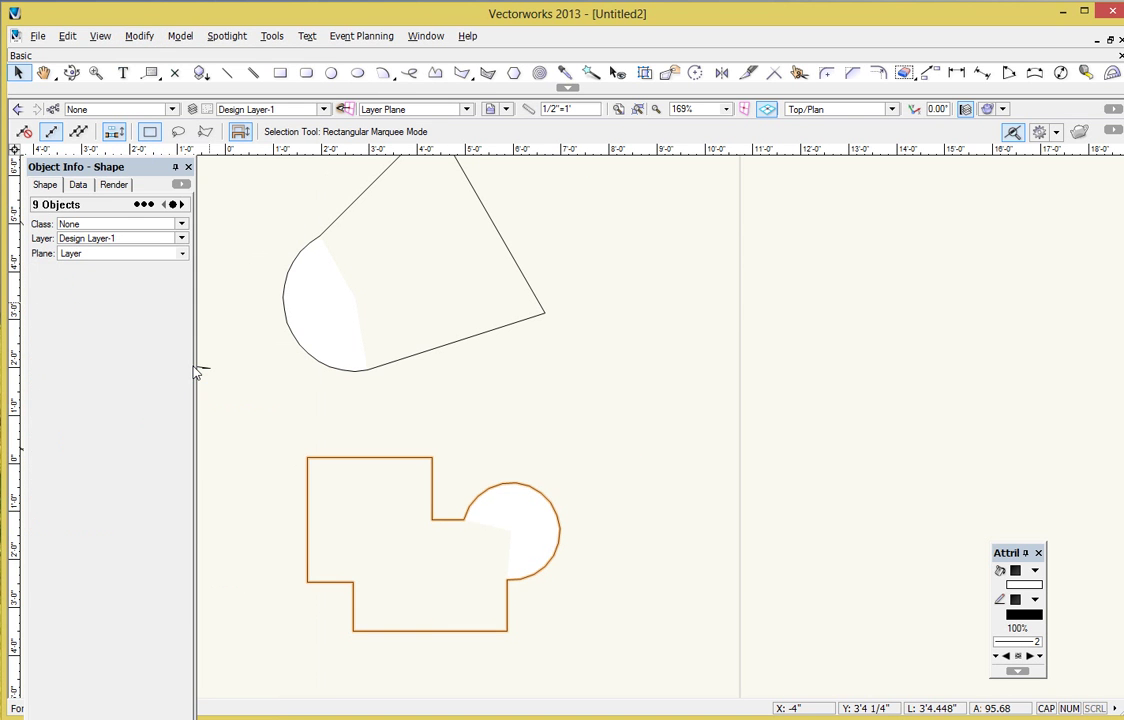
pyautogui.click(432, 421)
pyautogui.moveTo(398, 457); pyautogui.dragTo(433, 437)
pyautogui.moveTo(492, 487); pyautogui.dragTo(532, 462)
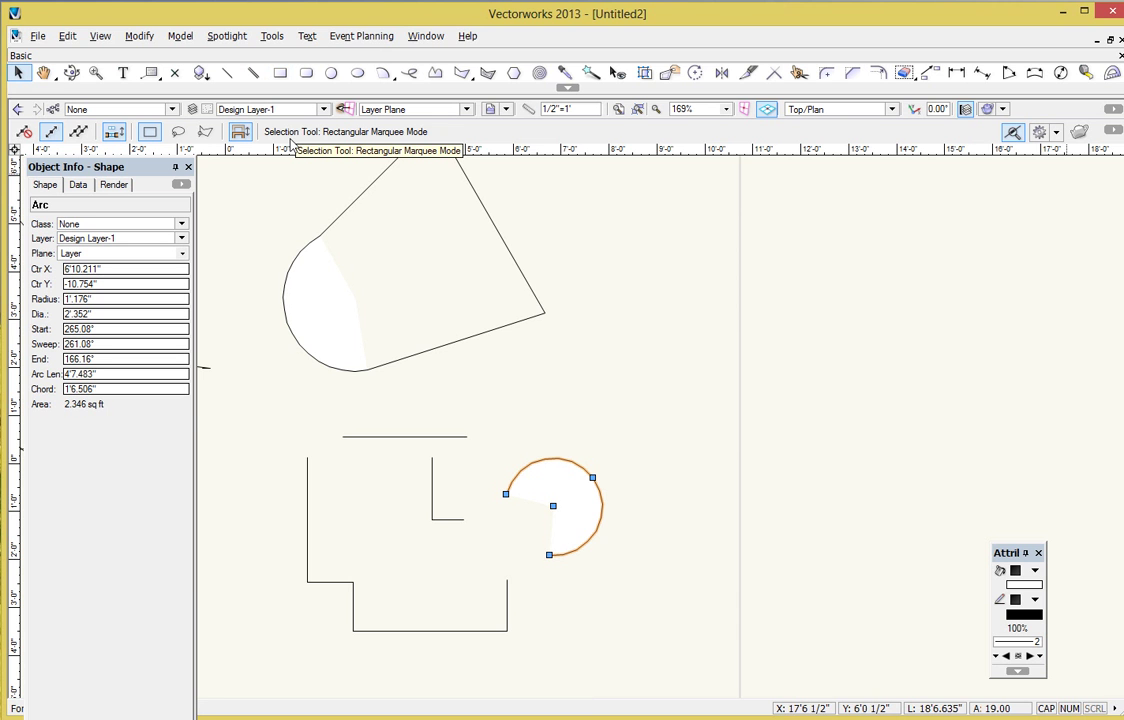
pyautogui.scroll(-5, 602, 381)
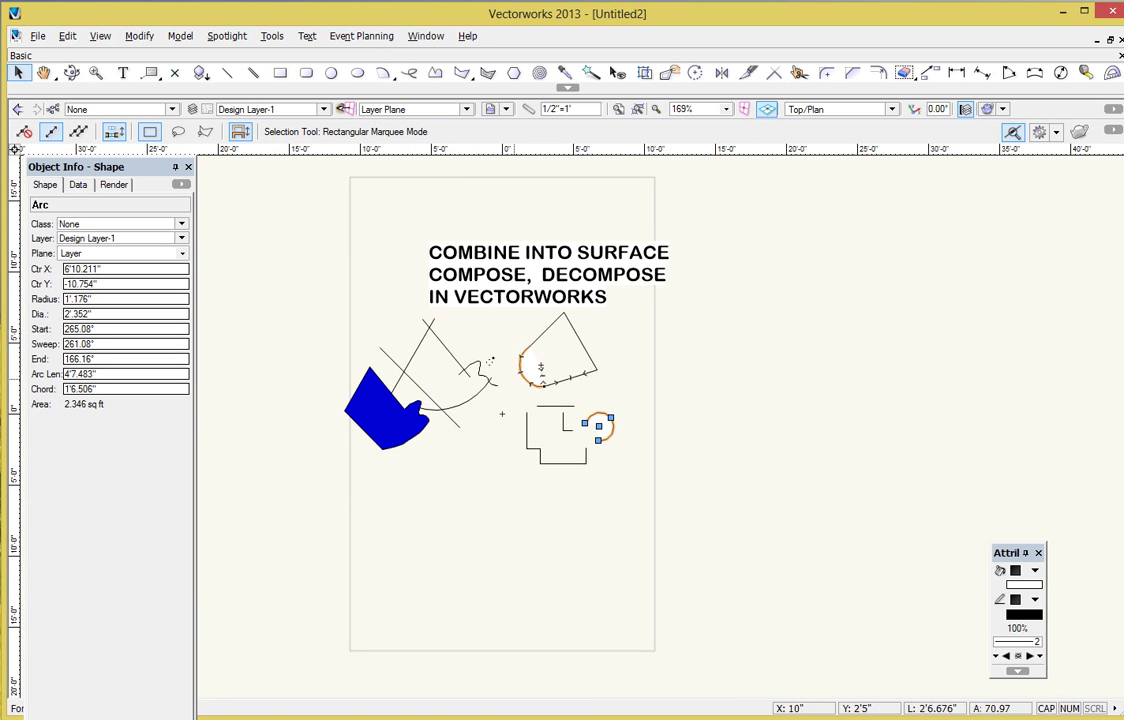
pyautogui.scroll(4, 510, 450)
pyautogui.moveTo(512, 394); pyautogui.dragTo(528, 433)
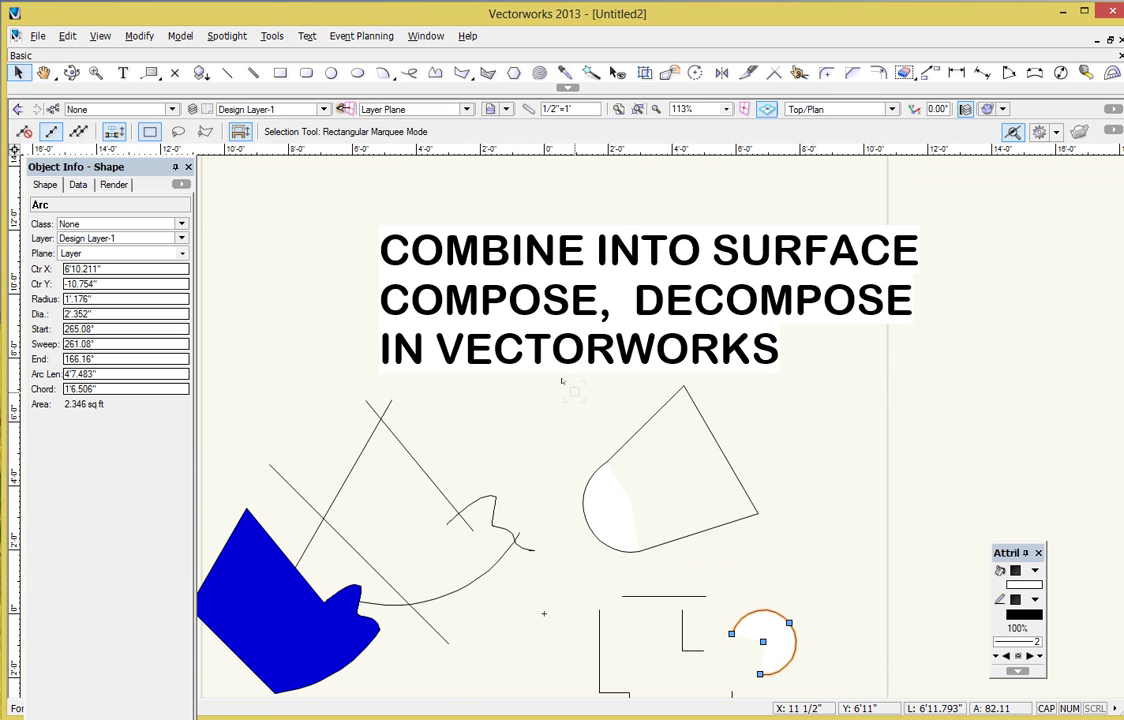
pyautogui.click(139, 36)
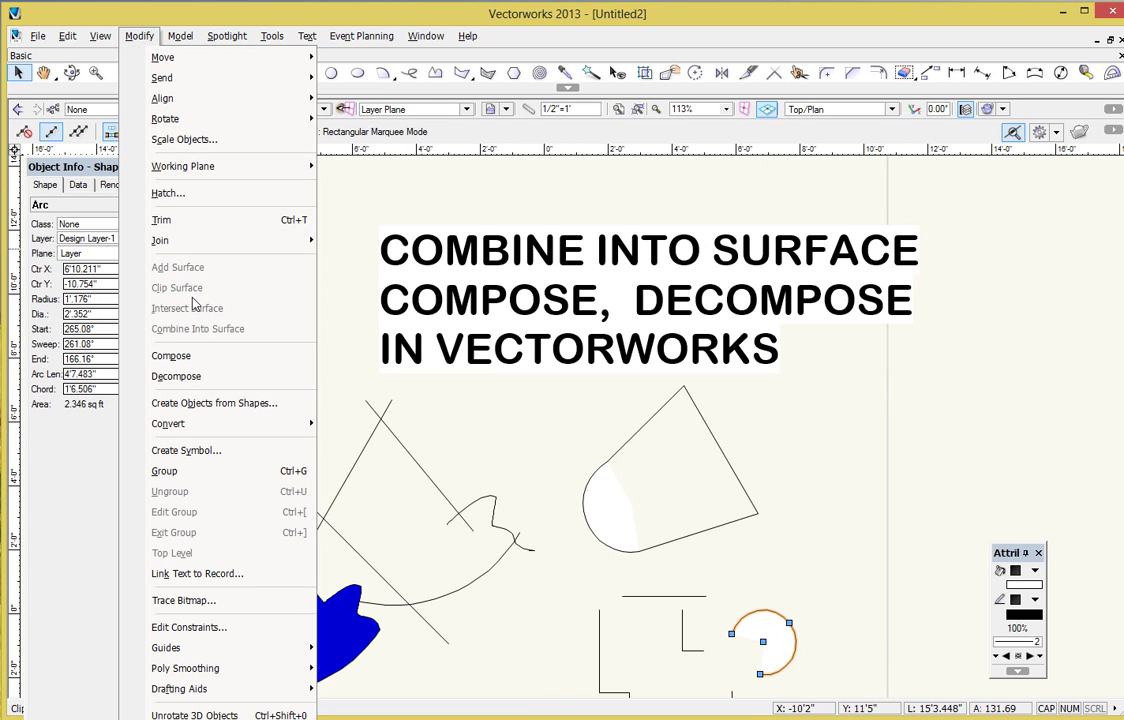
pyautogui.click(826, 358)
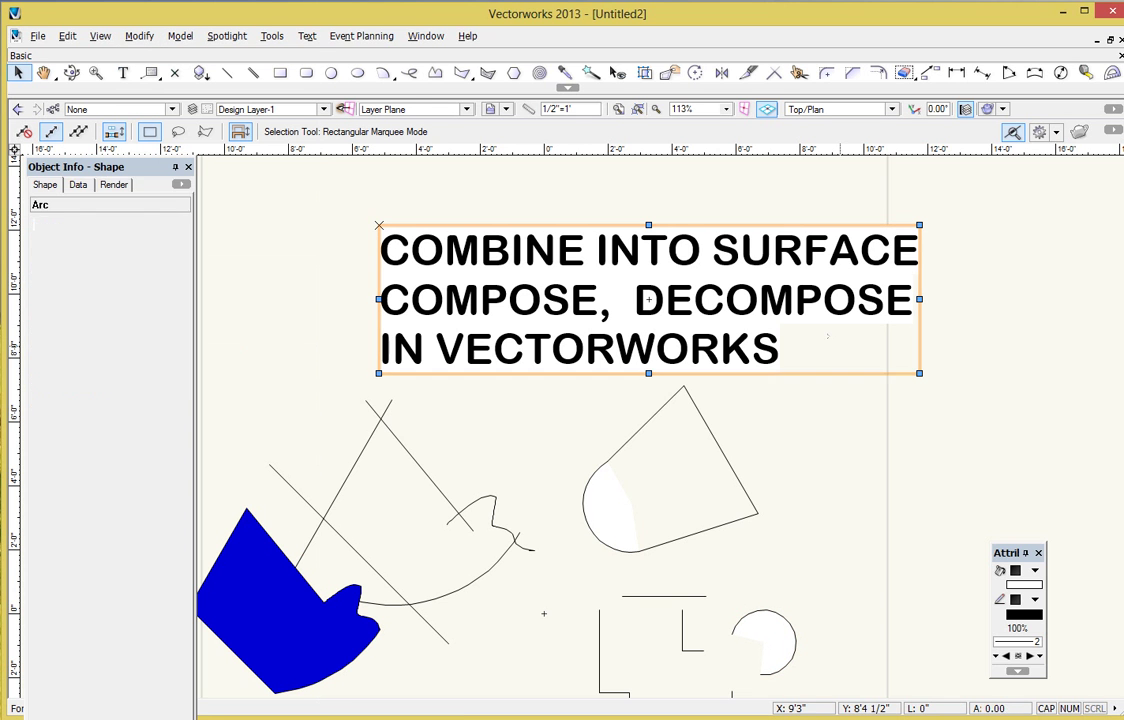